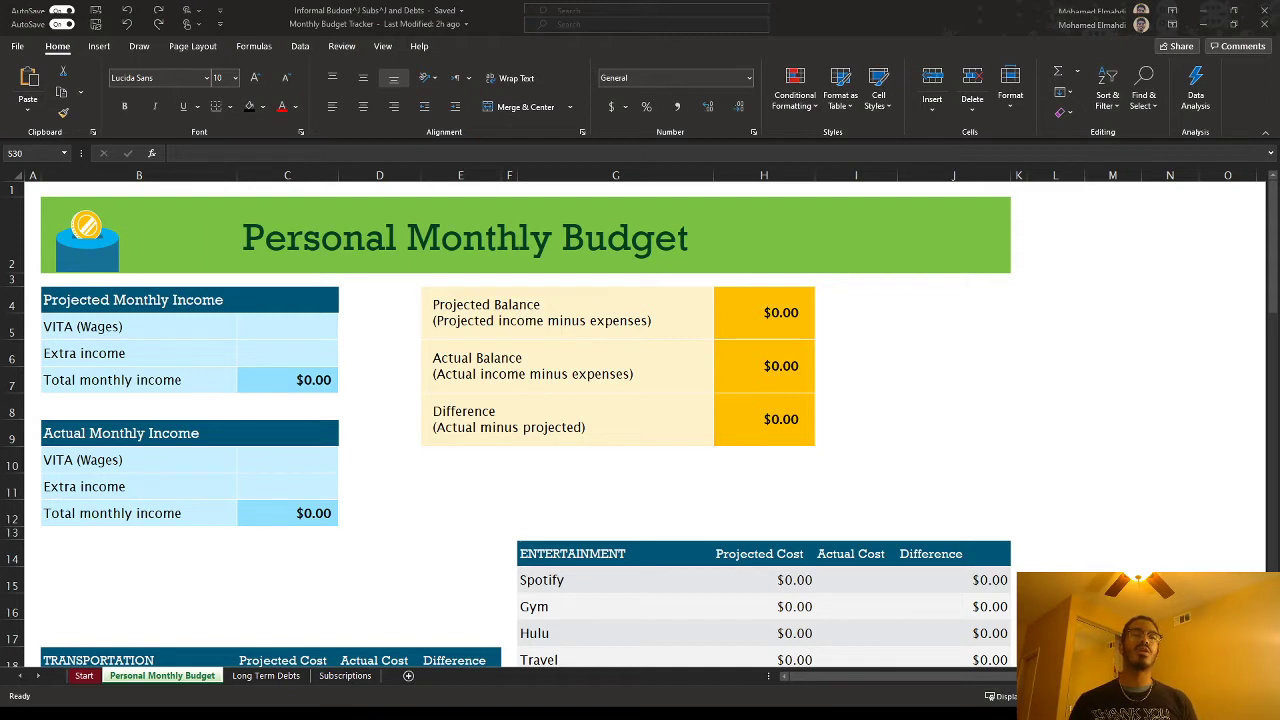
- Save the Monthly Budget Tracker workbook
key(ctrl+s)
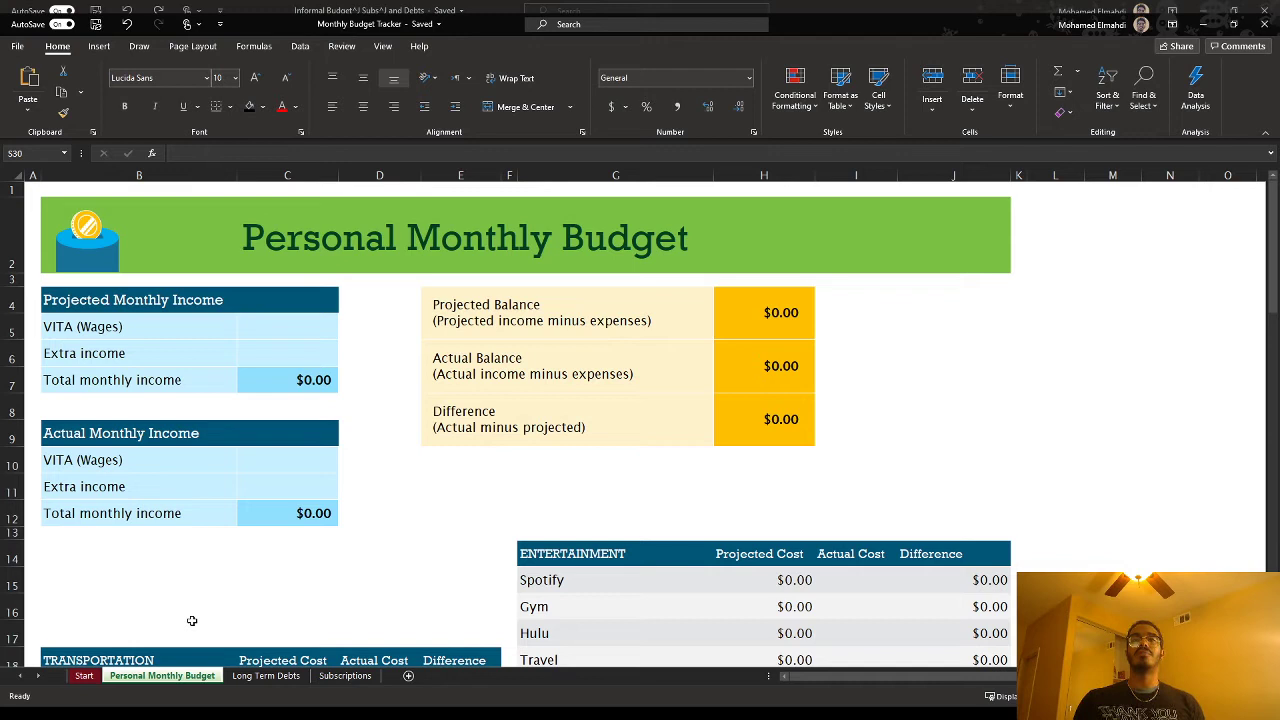
- Examine the Projected and Actual Monthly Income tables, including the wages, extra income and total monthly income rows
click(167, 308)
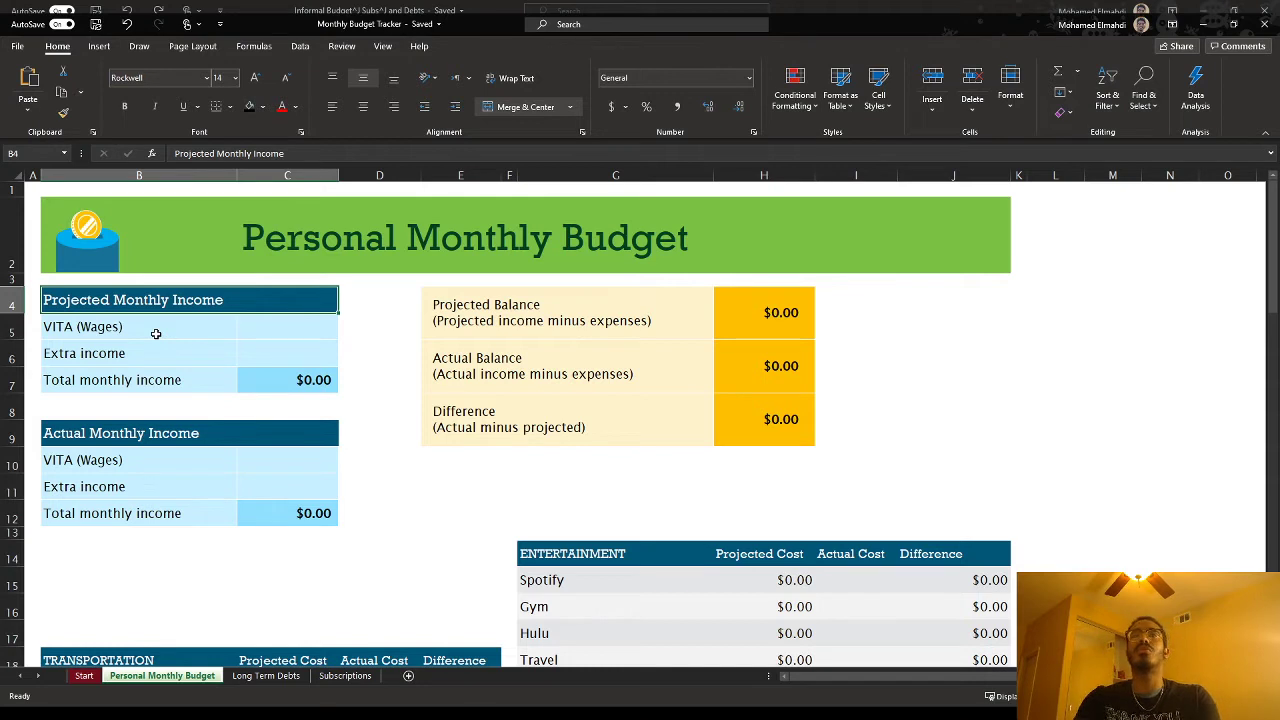
click(155, 333)
click(161, 353)
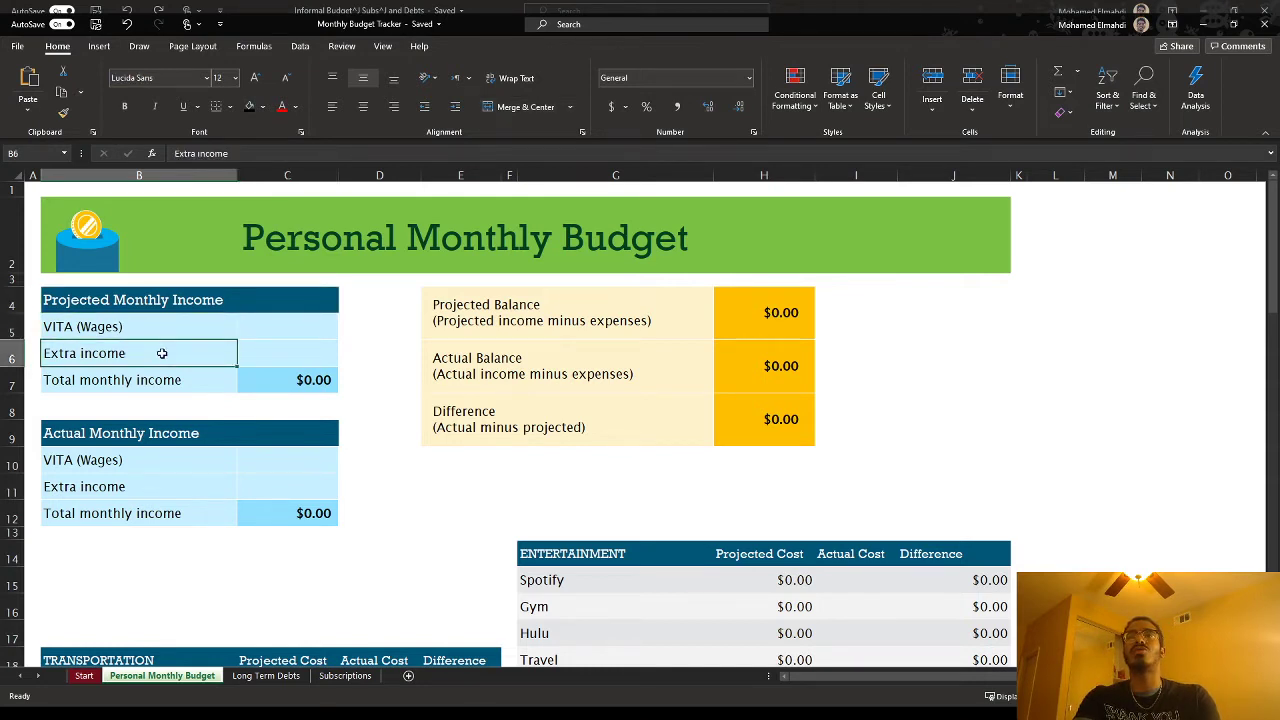
click(141, 305)
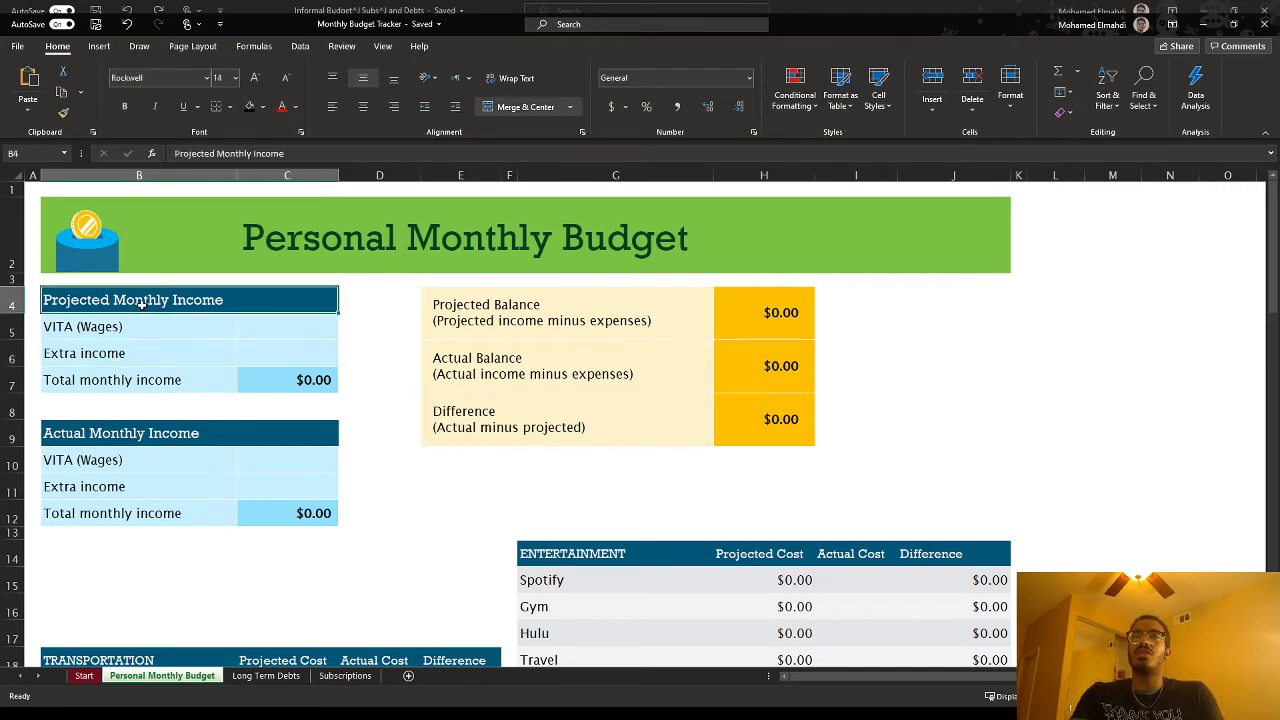
click(168, 430)
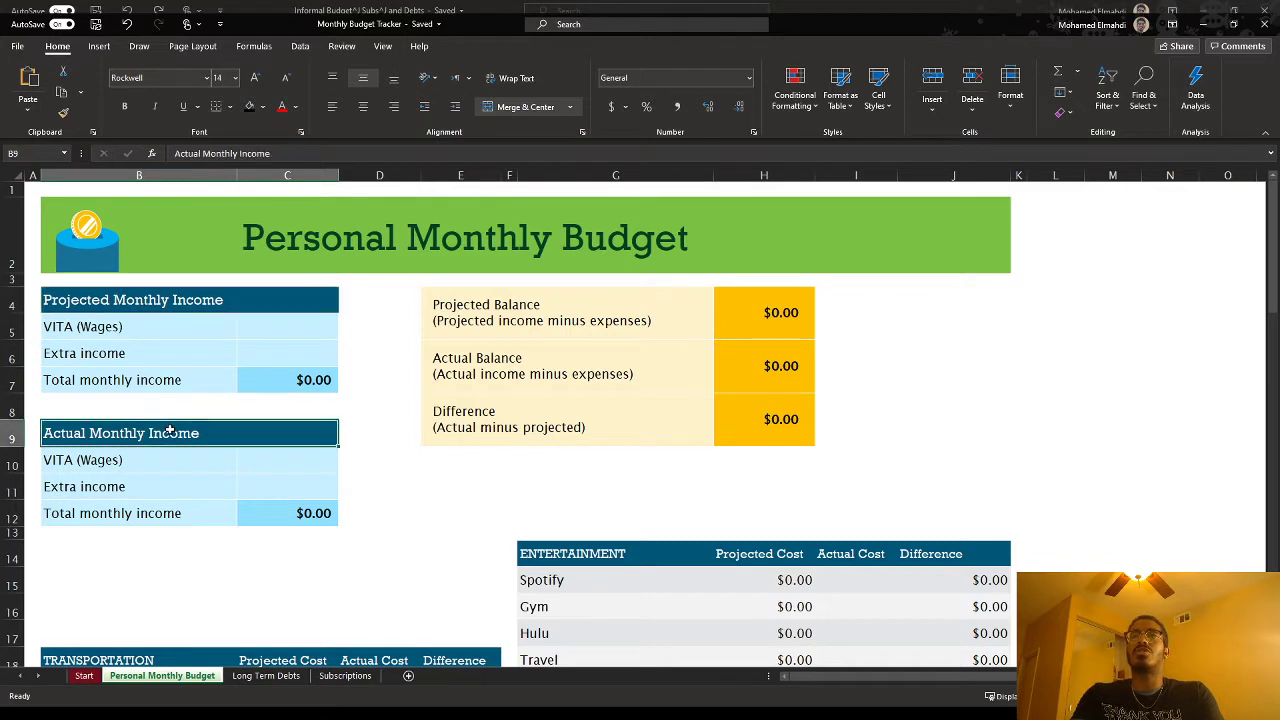
click(270, 328)
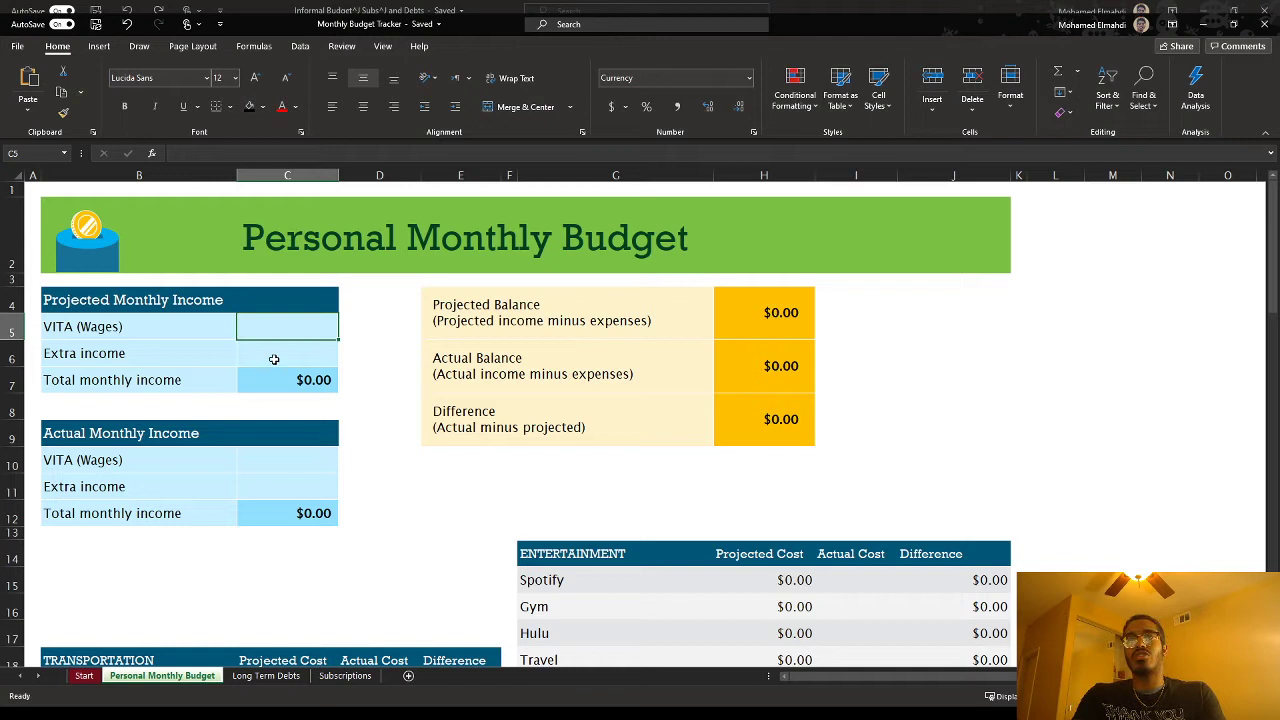
click(273, 358)
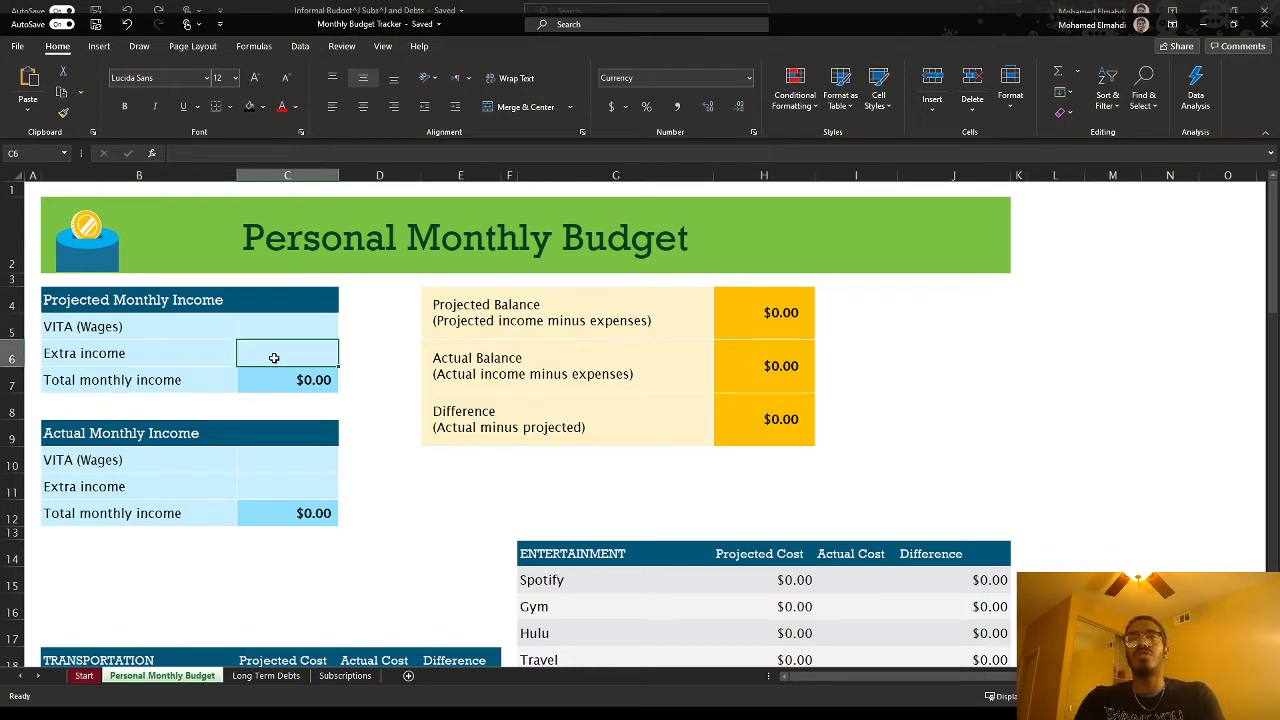
click(283, 377)
- Enter 2000 for VITA (Wages) and 600 for Extra income in the Projected Monthly Income table
click(285, 328)
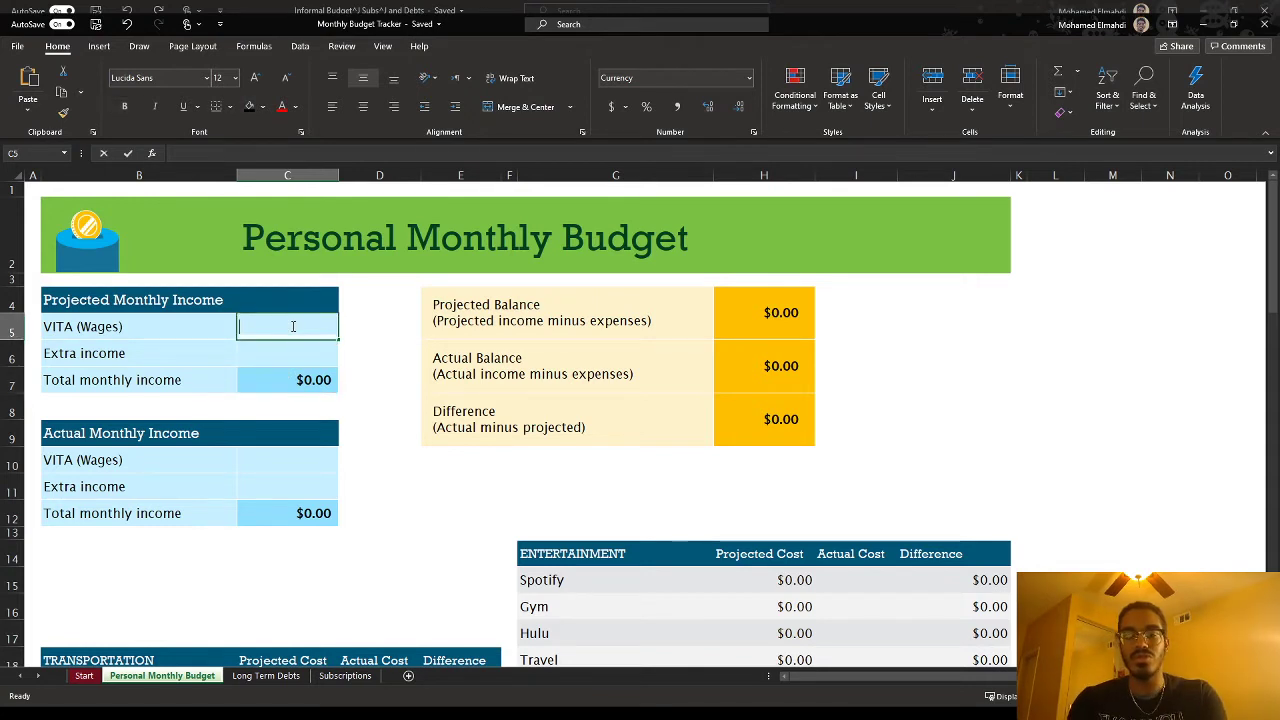
text(2000)
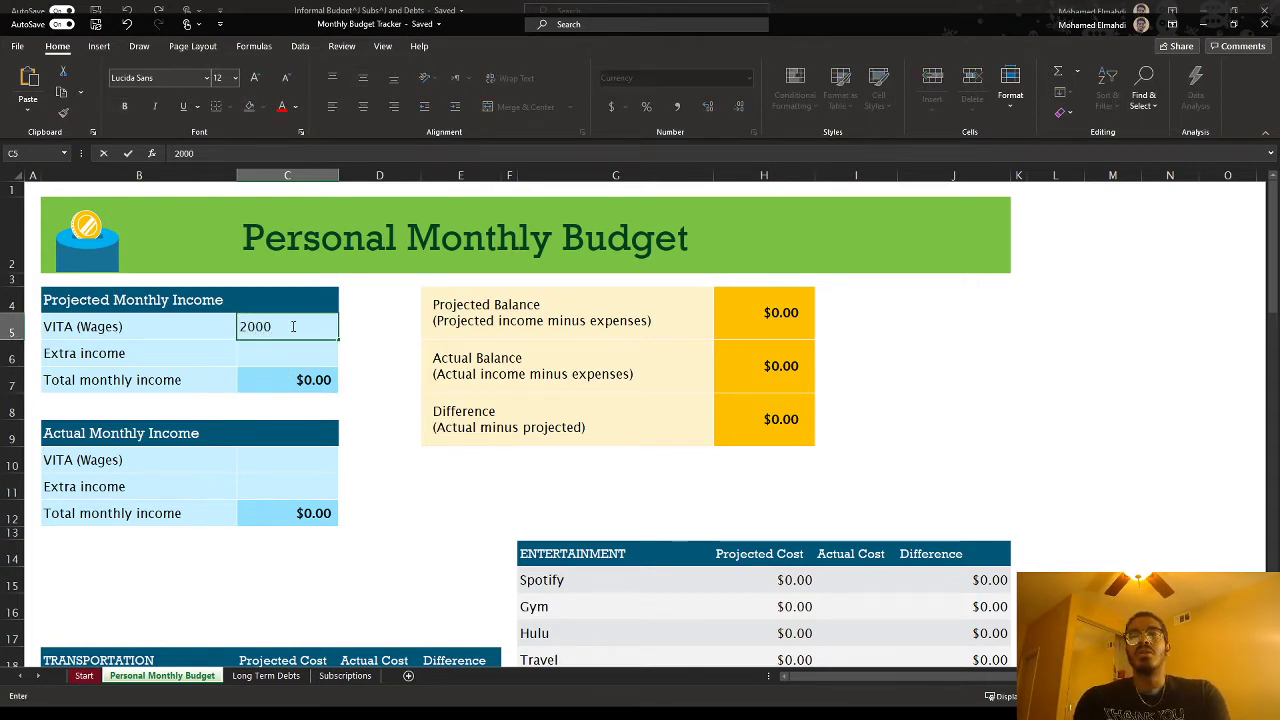
key(Return)
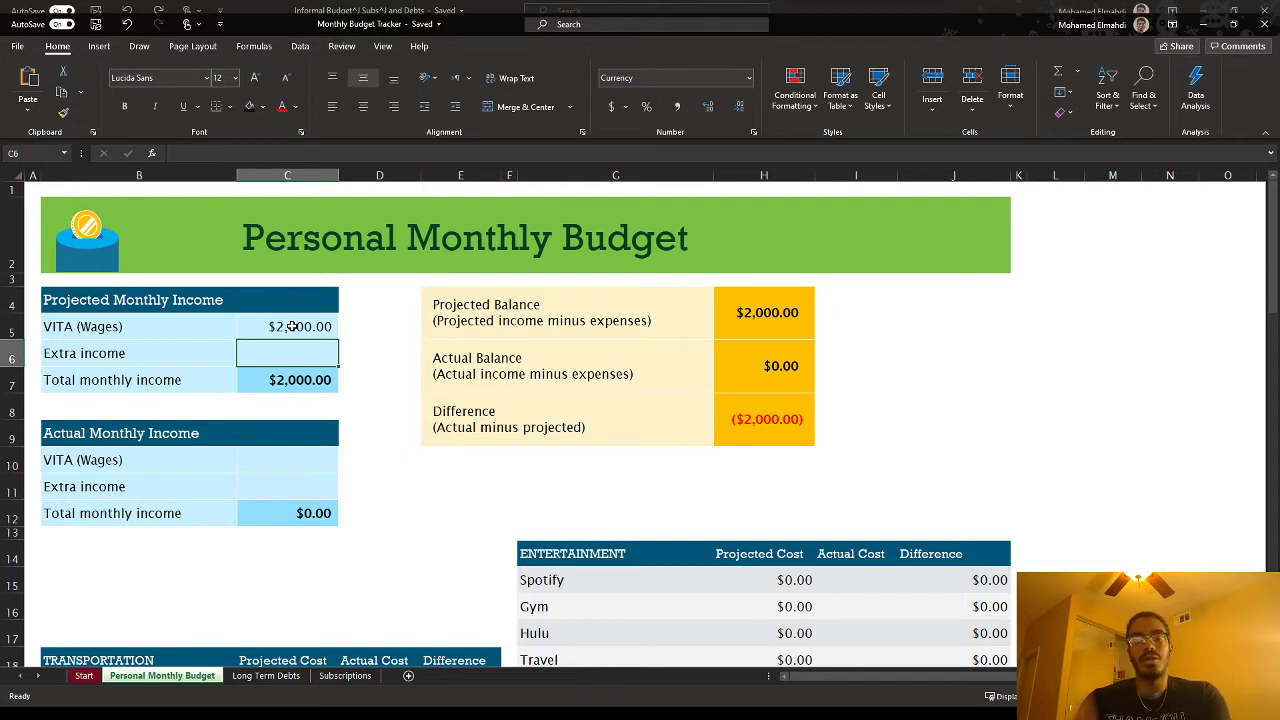
text(600)
key(Return)
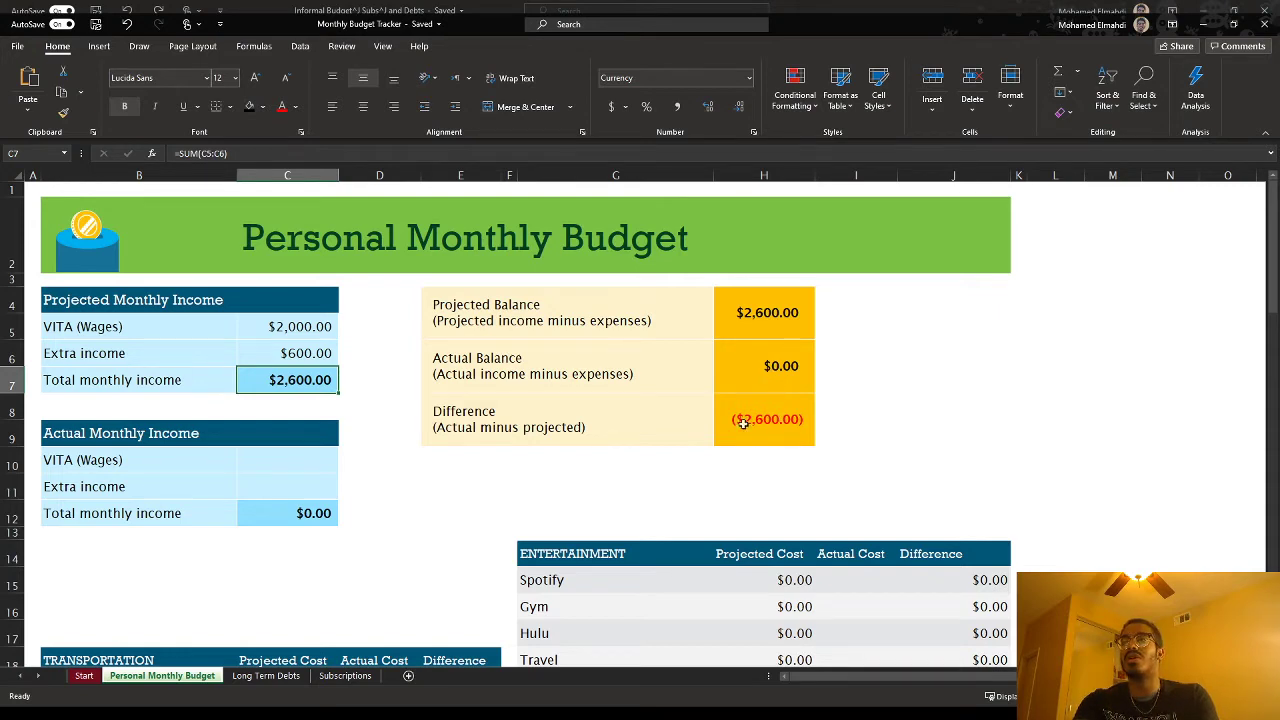
- Examine the Transportation, Insurance, Bills and Entertainment expense tables below the income section
scroll(358, 392, down, 4)
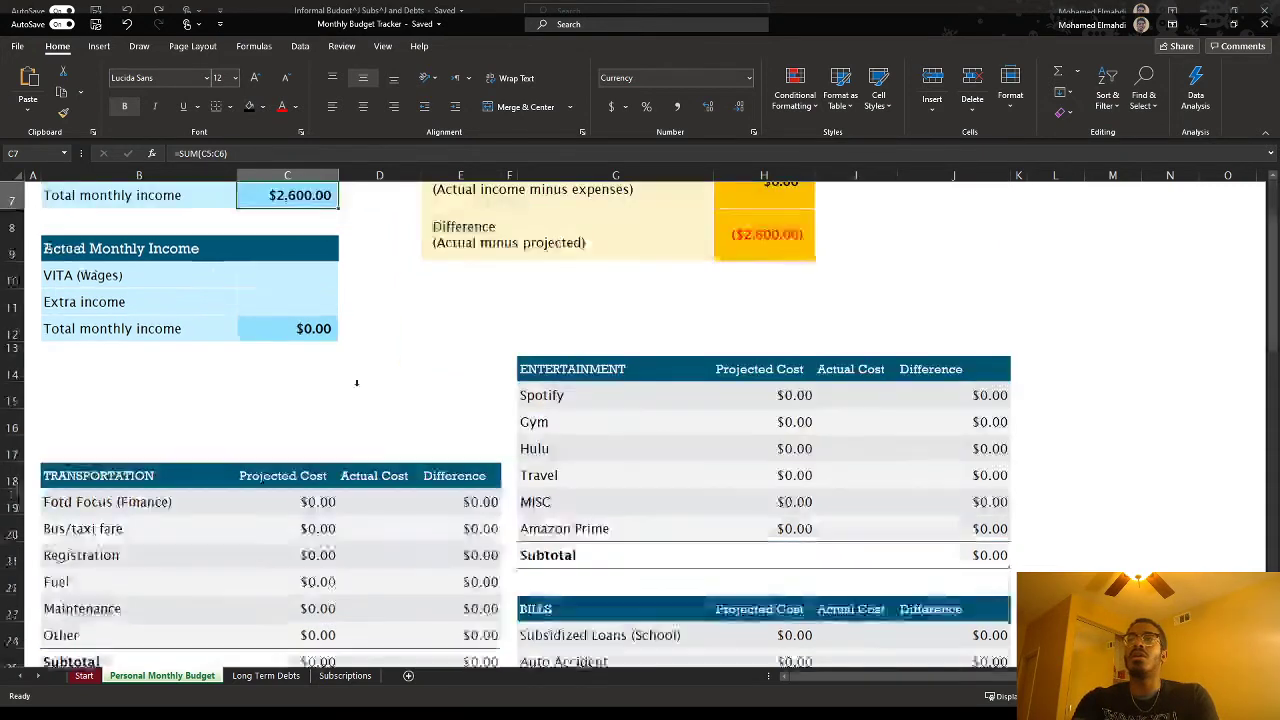
scroll(346, 363, down, 1)
scroll(323, 360, up, 1)
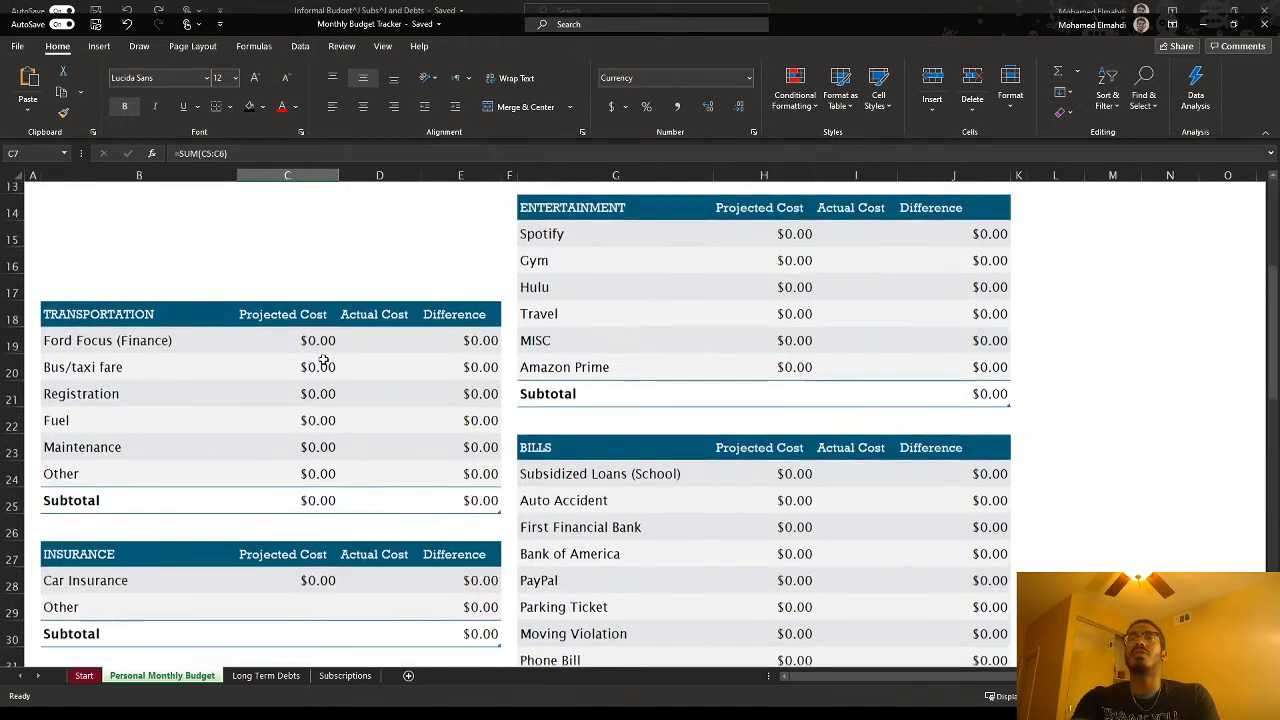
click(139, 315)
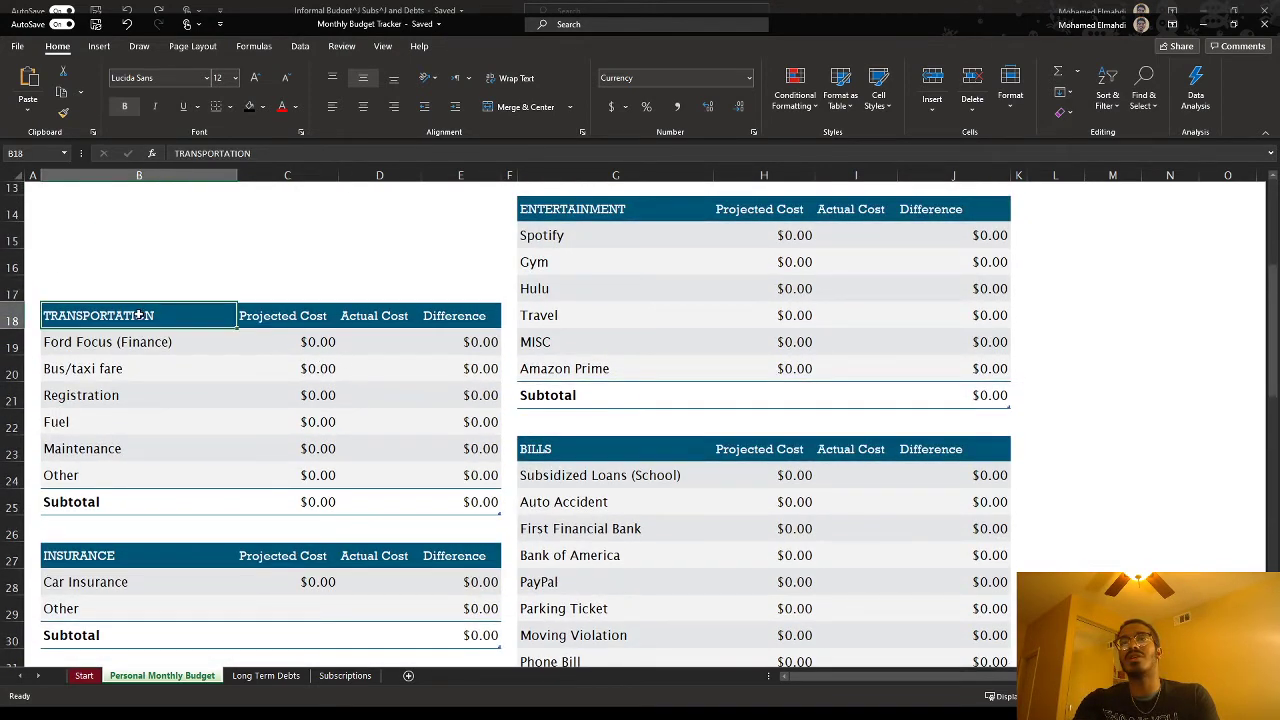
click(140, 557)
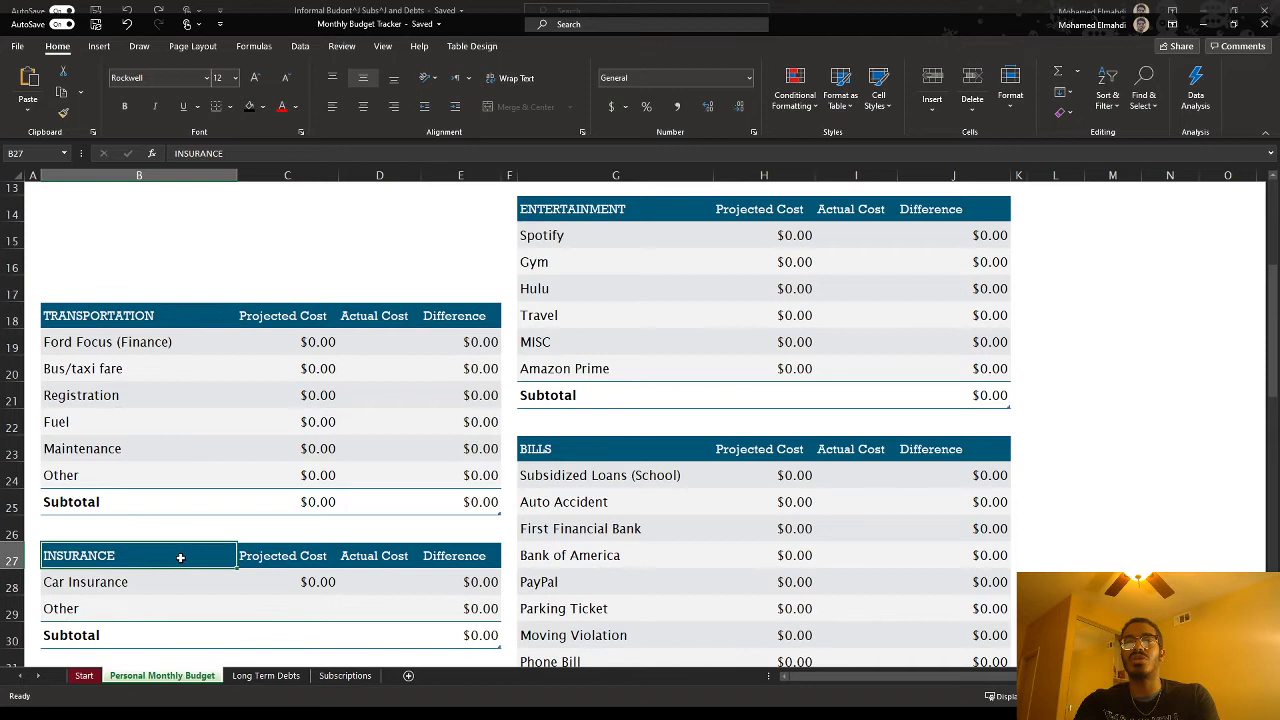
click(586, 456)
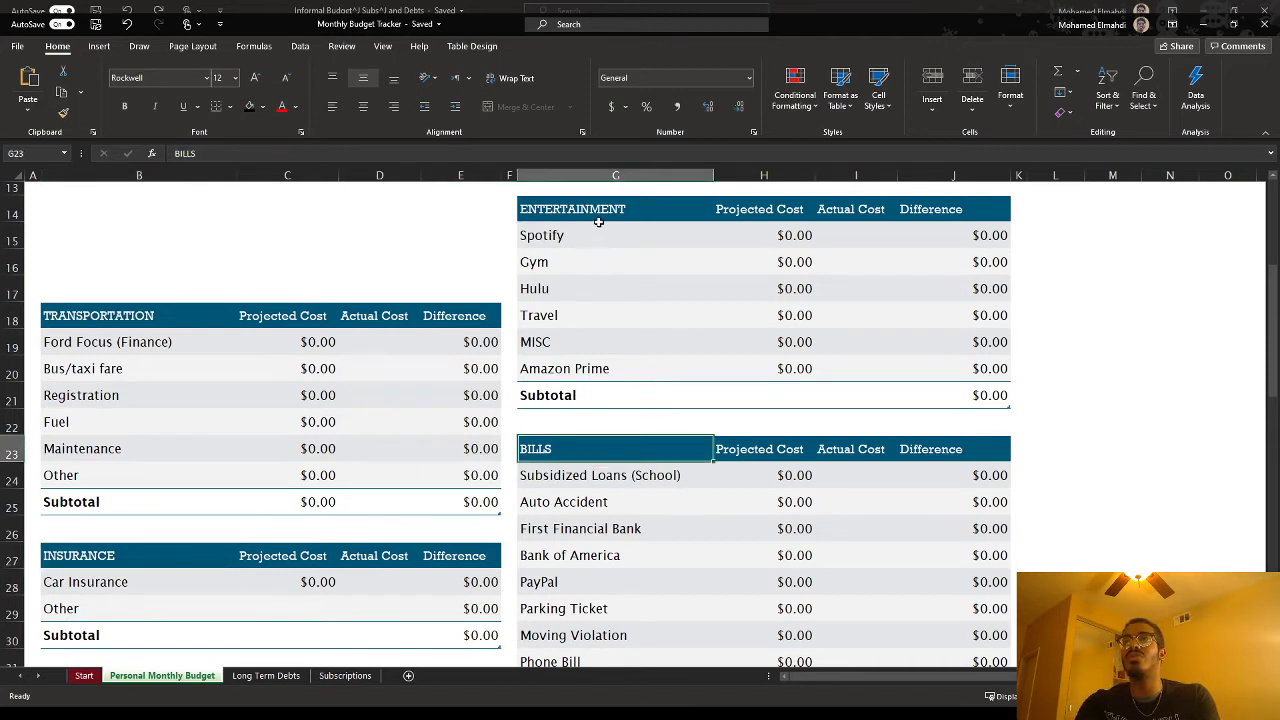
click(598, 214)
click(174, 318)
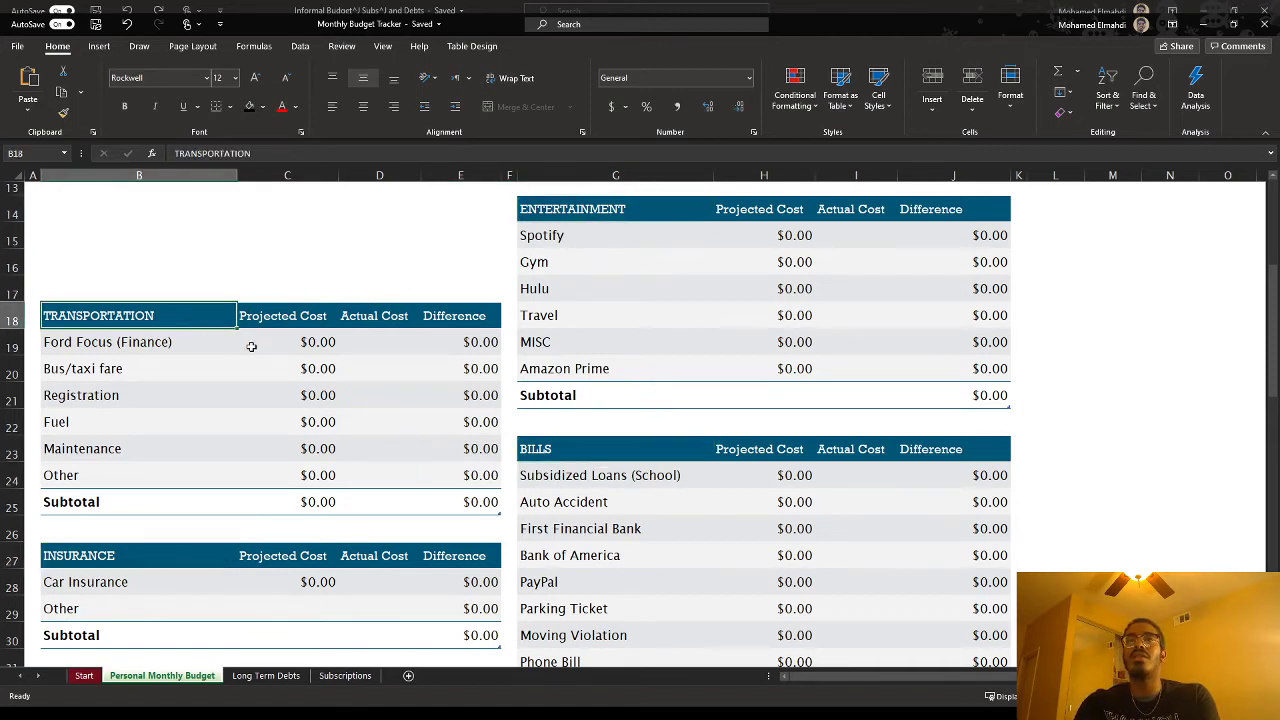
- Select the Ford Focus (Finance) projected cost and look through the remaining expense tables down to Gifts and Donations
click(305, 342)
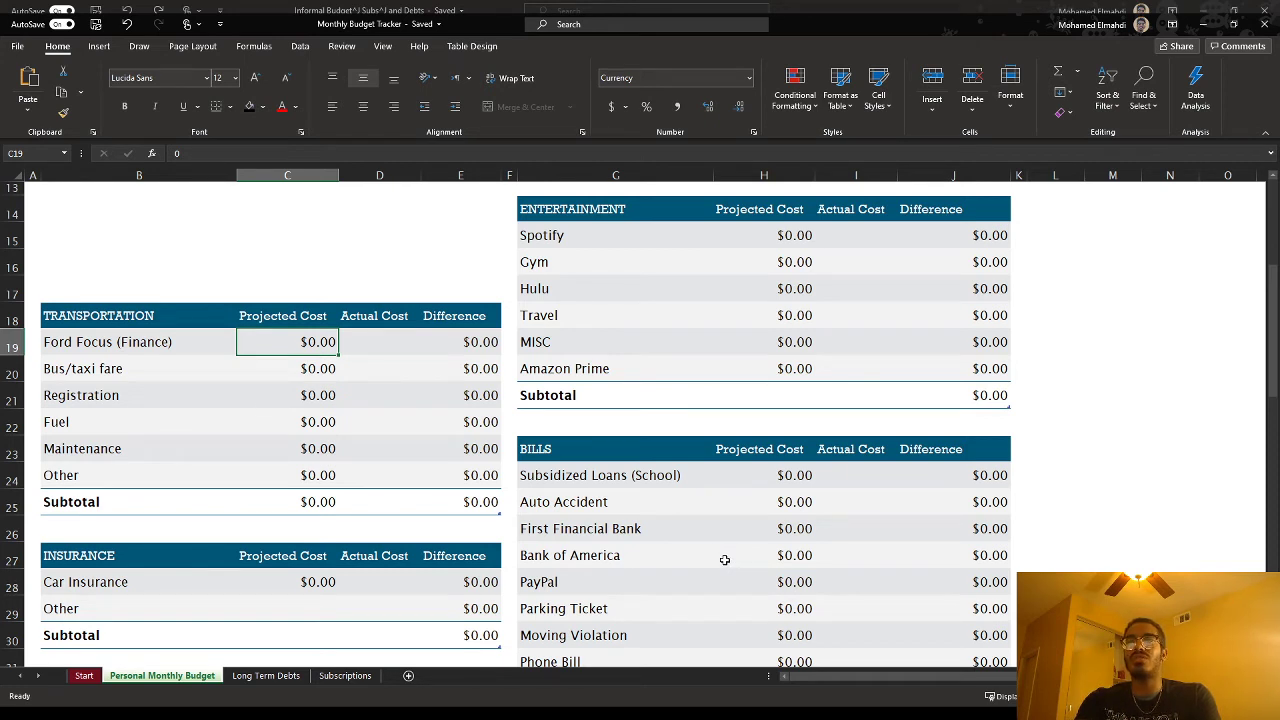
scroll(627, 363, down, 2)
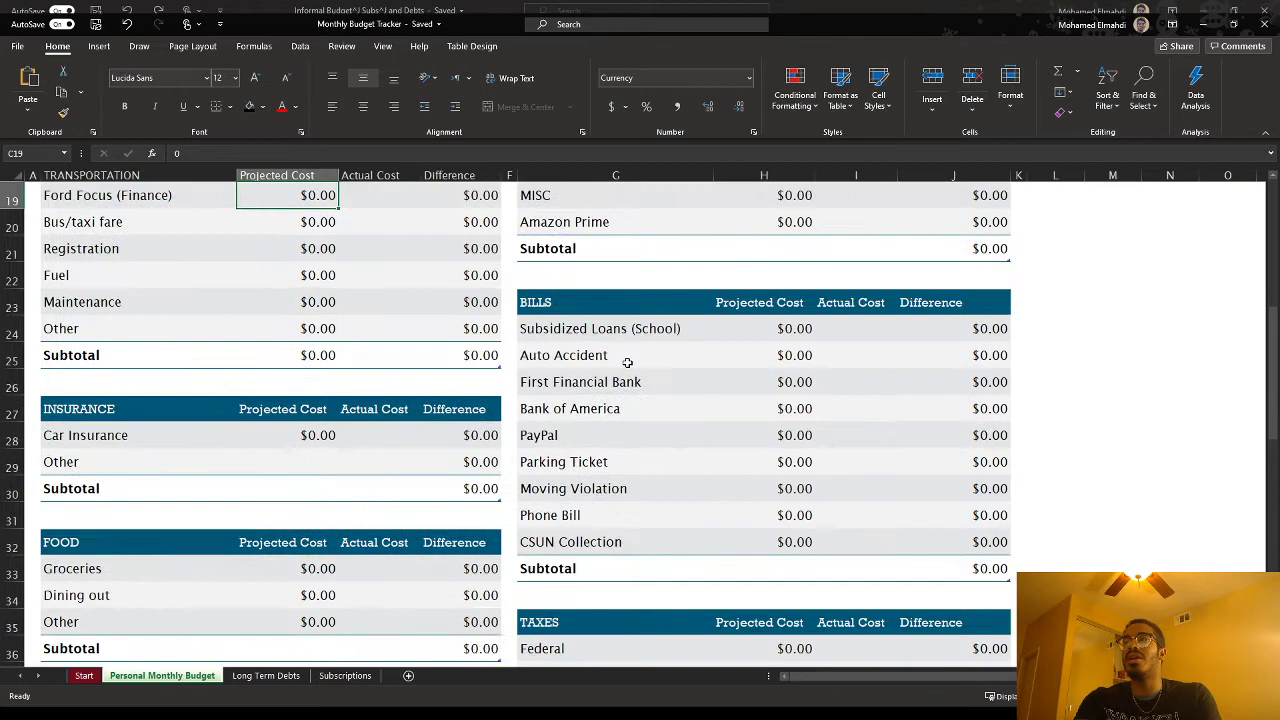
scroll(627, 363, down, 2)
scroll(437, 367, down, 1)
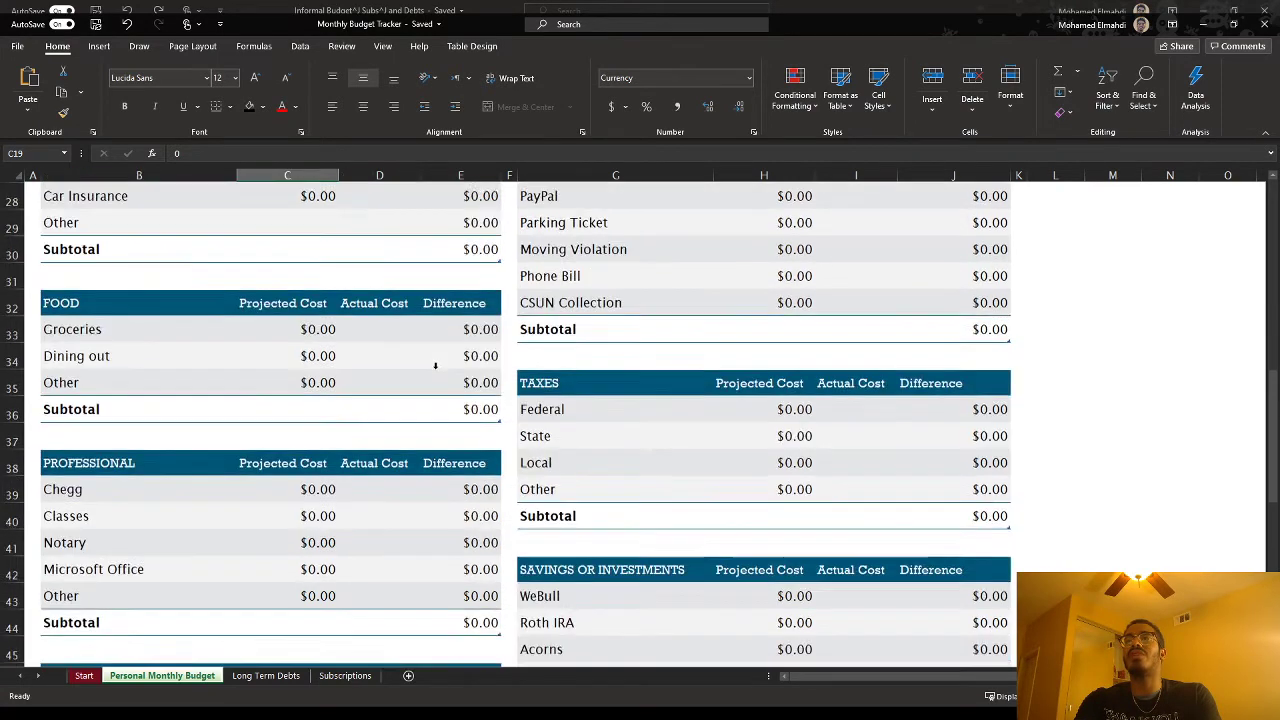
scroll(437, 369, down, 2)
scroll(466, 366, down, 1)
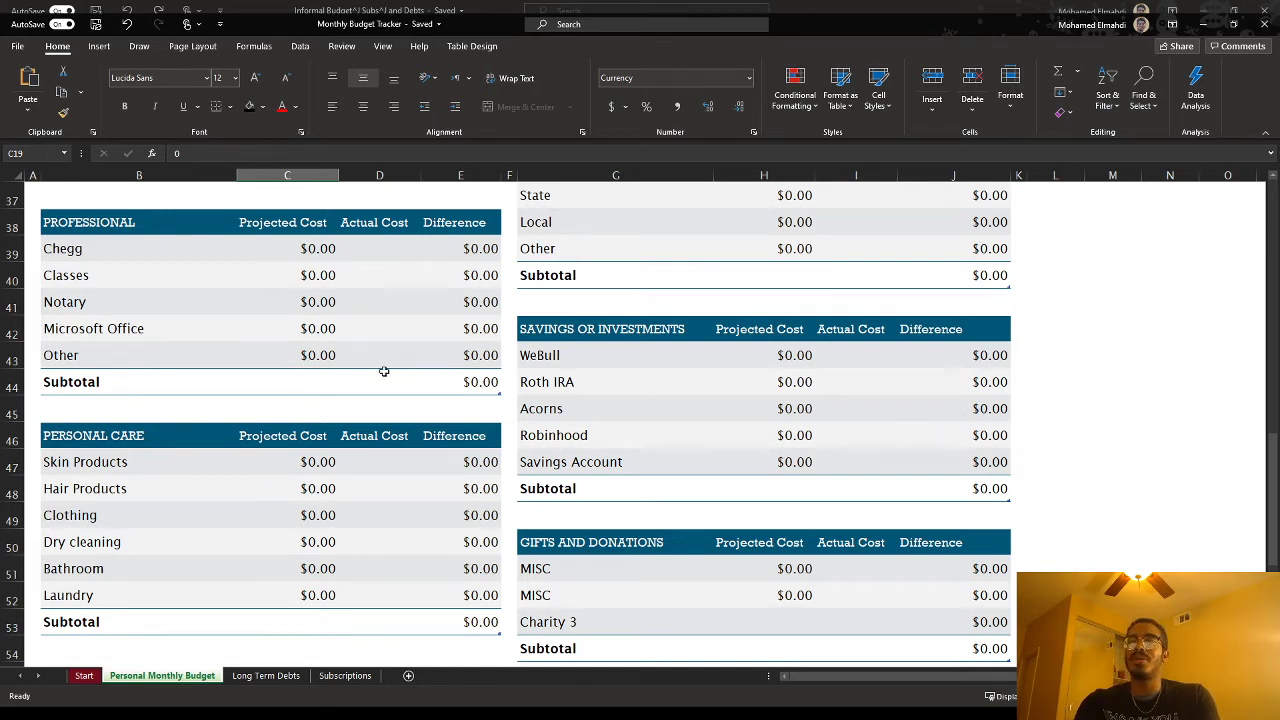
scroll(669, 415, up, 3)
scroll(669, 415, up, 7)
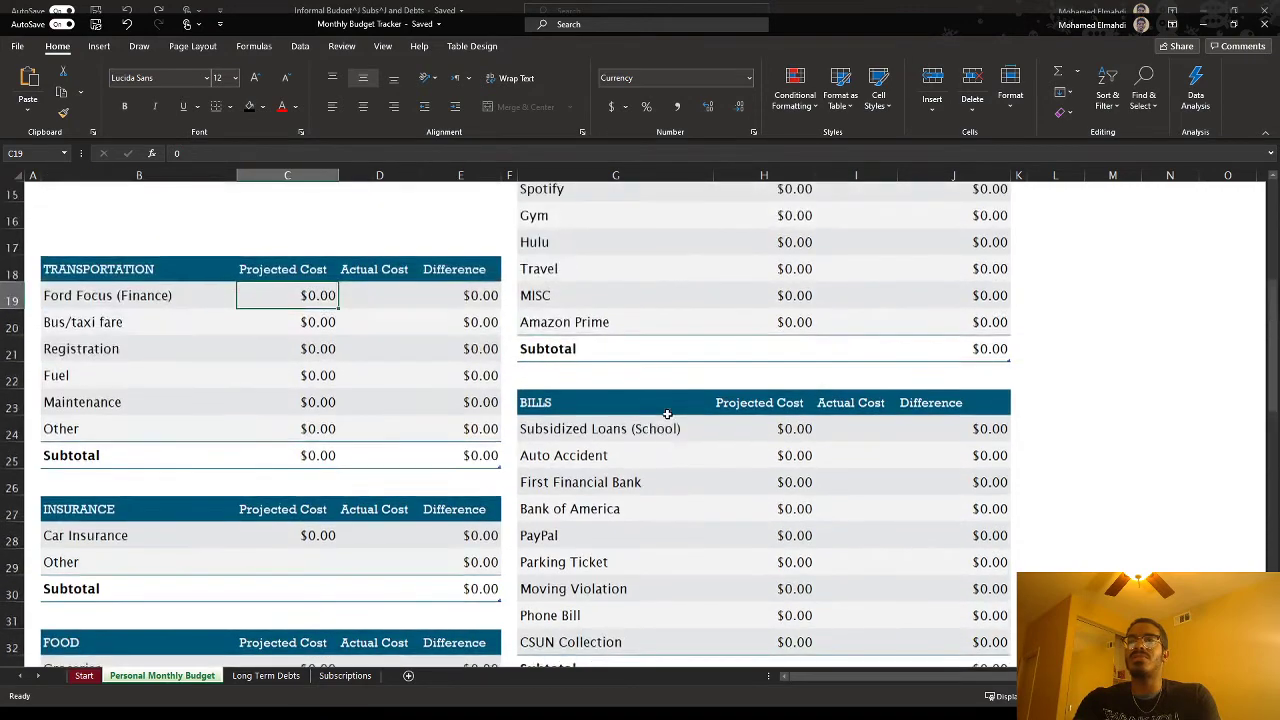
scroll(493, 394, down, 2)
scroll(493, 394, down, 1)
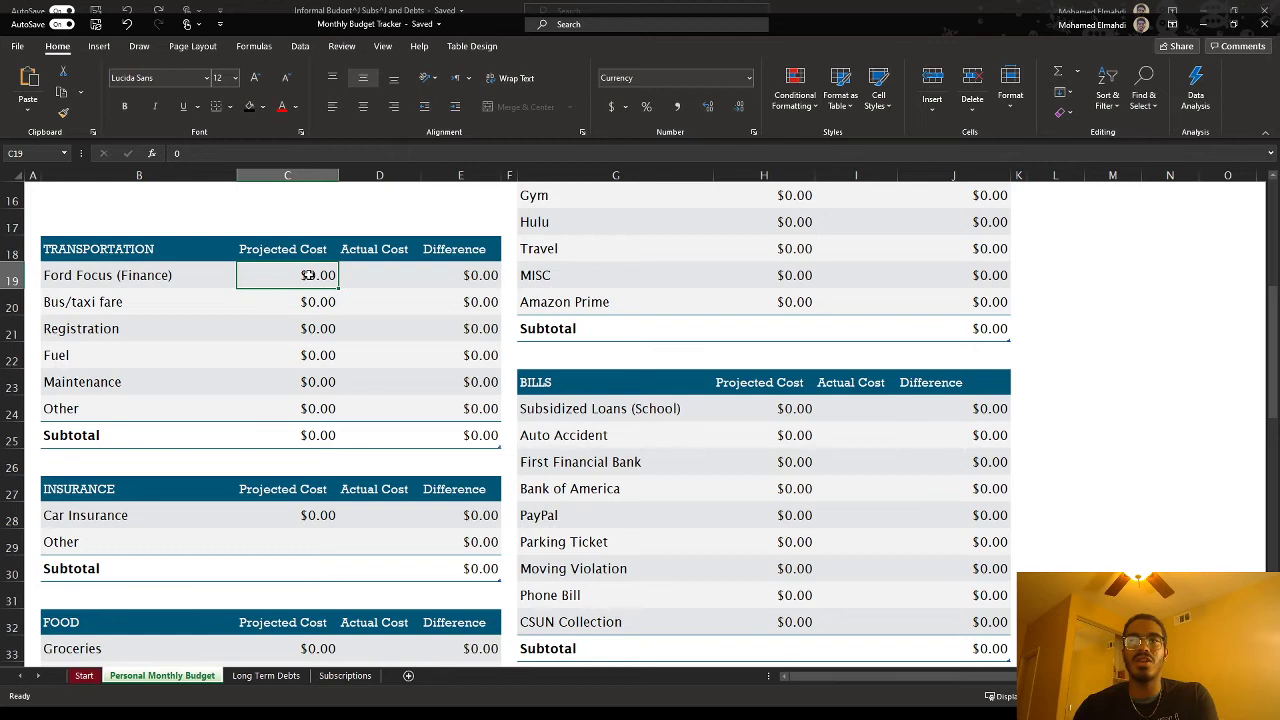
- Enter the projected Transportation costs: 300 for Ford Focus (Finance), 80 for Fuel, 100 for Maintenance and 50 for Other
text(300)
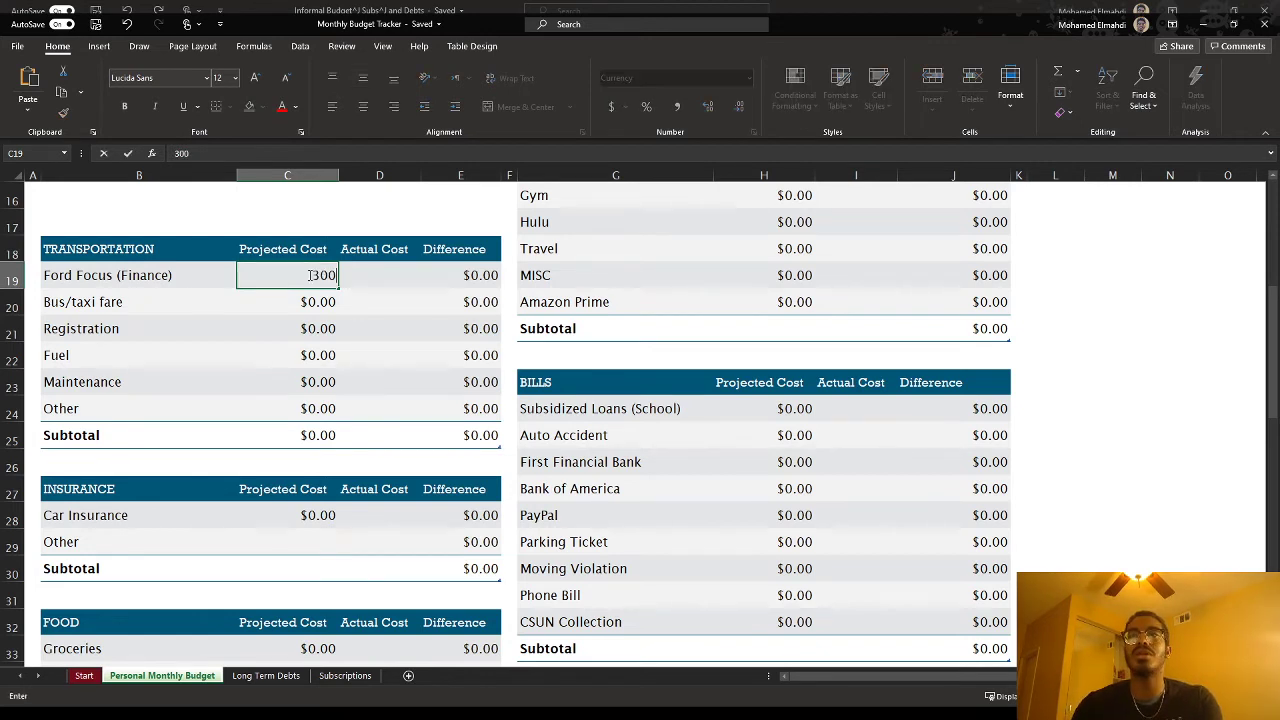
key(Return)
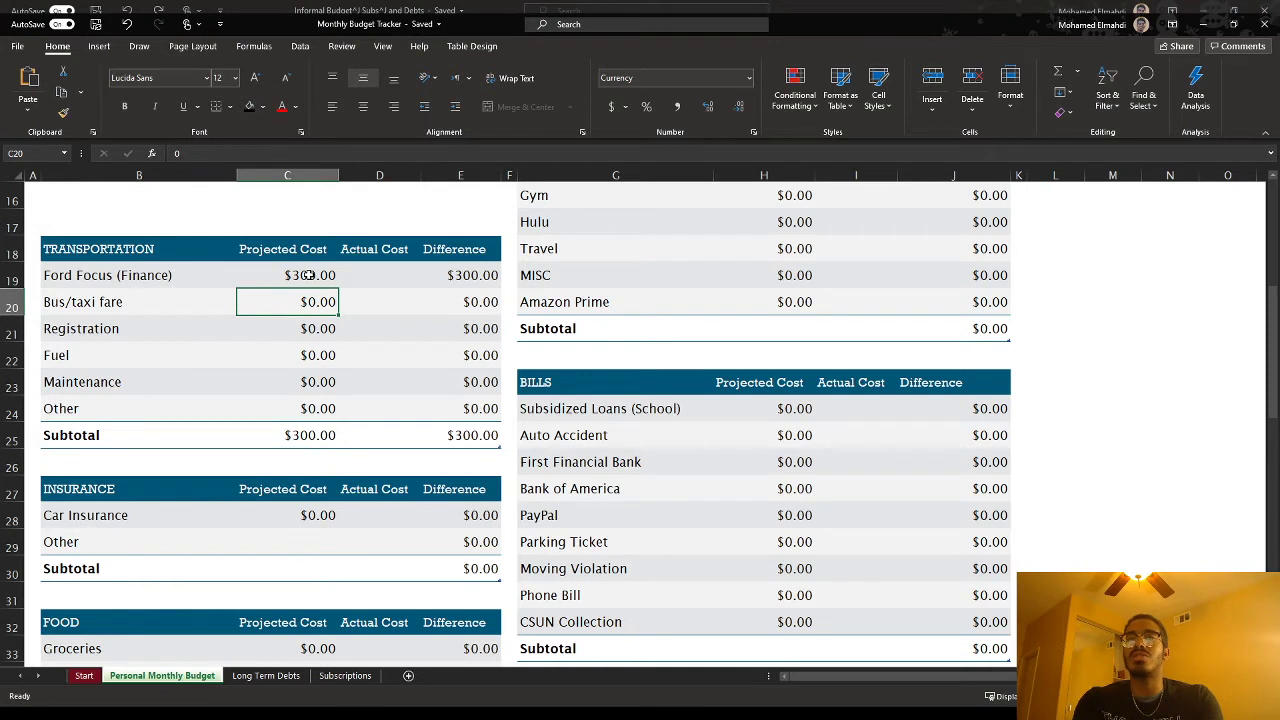
key(Return)
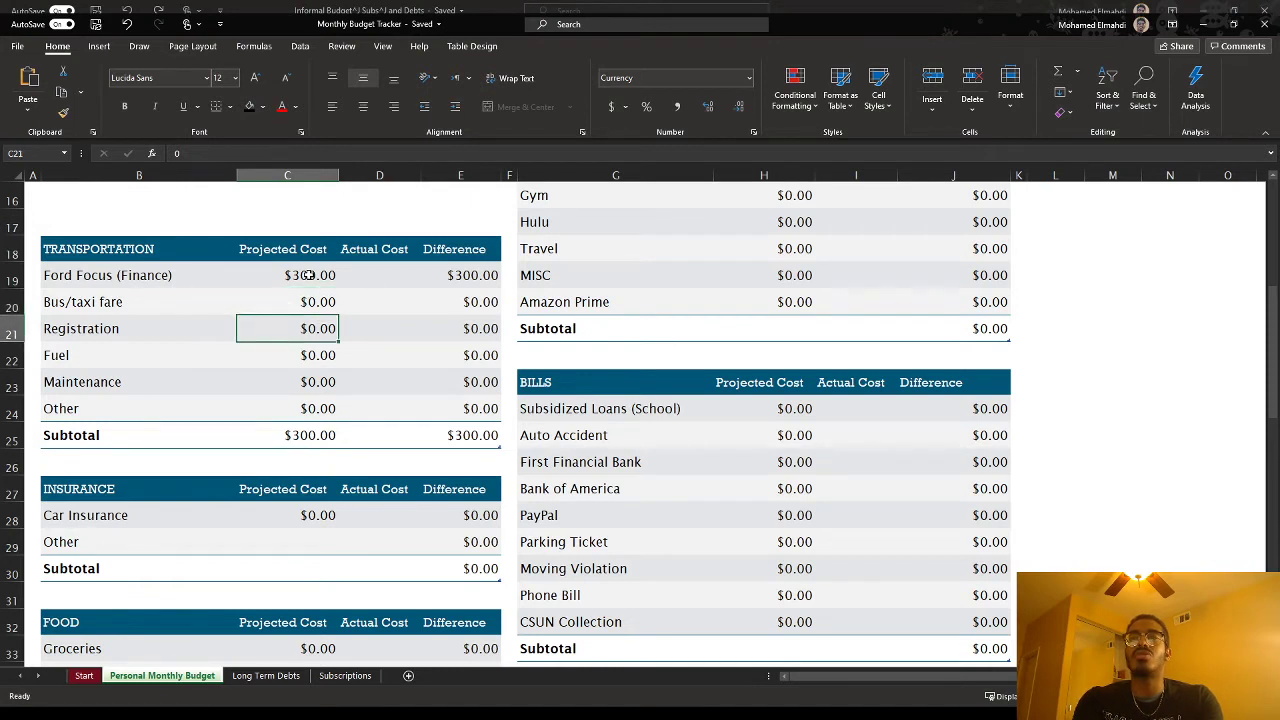
key(Return)
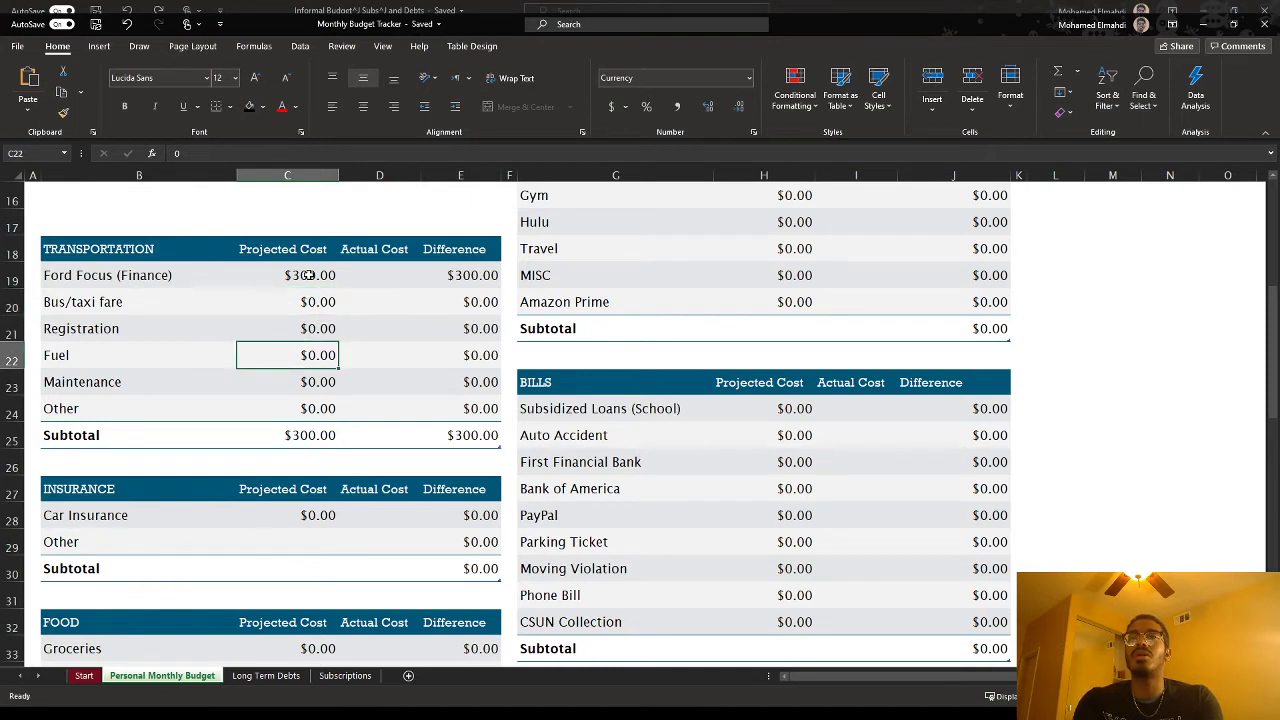
text(80)
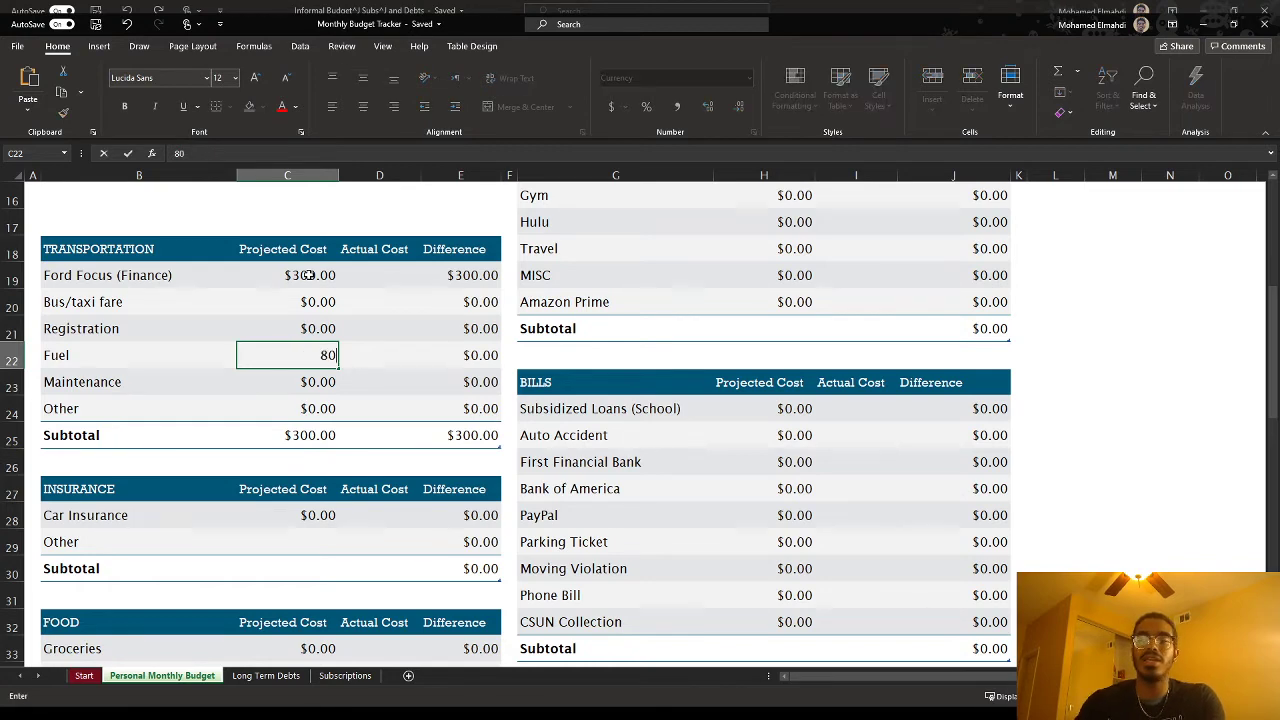
key(Return)
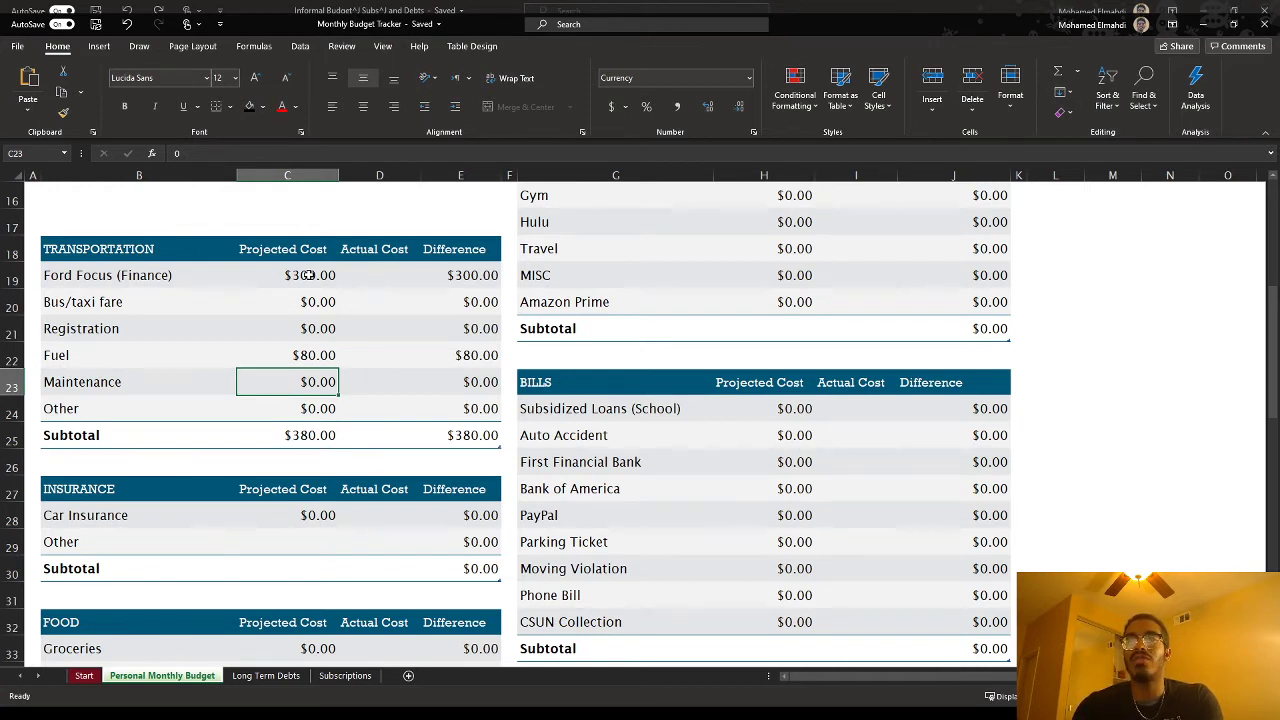
text(100)
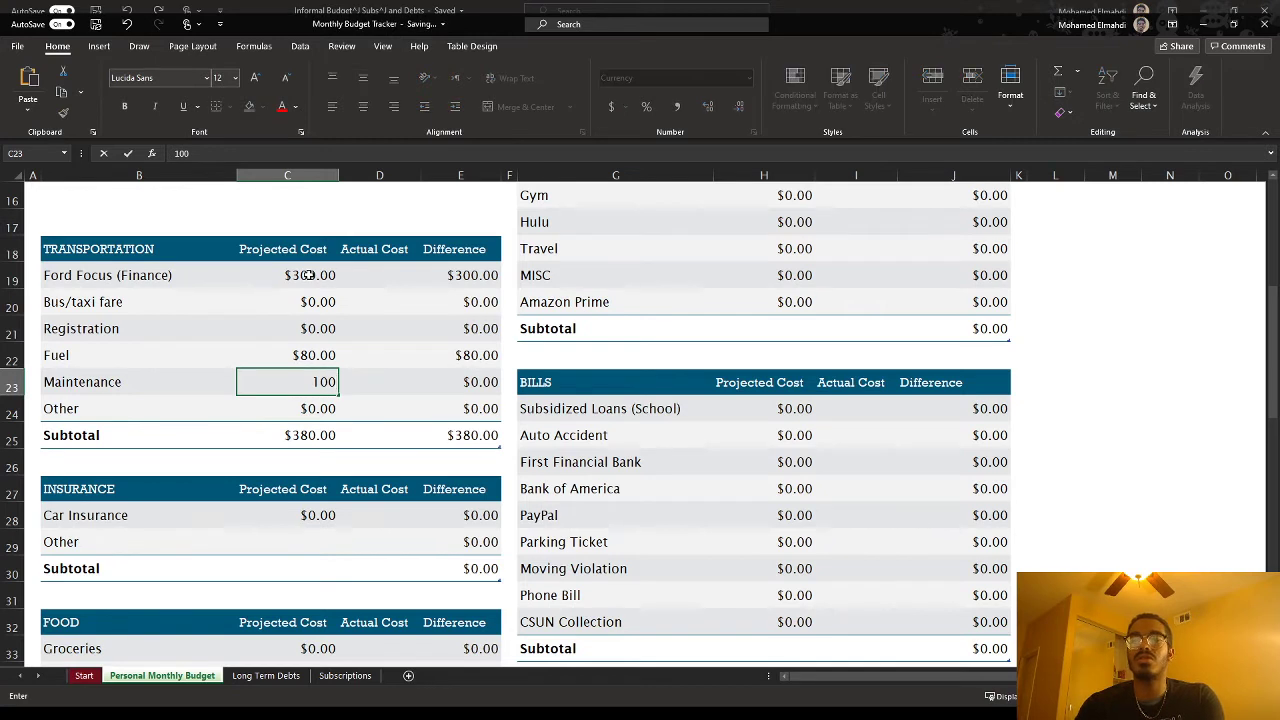
key(Return)
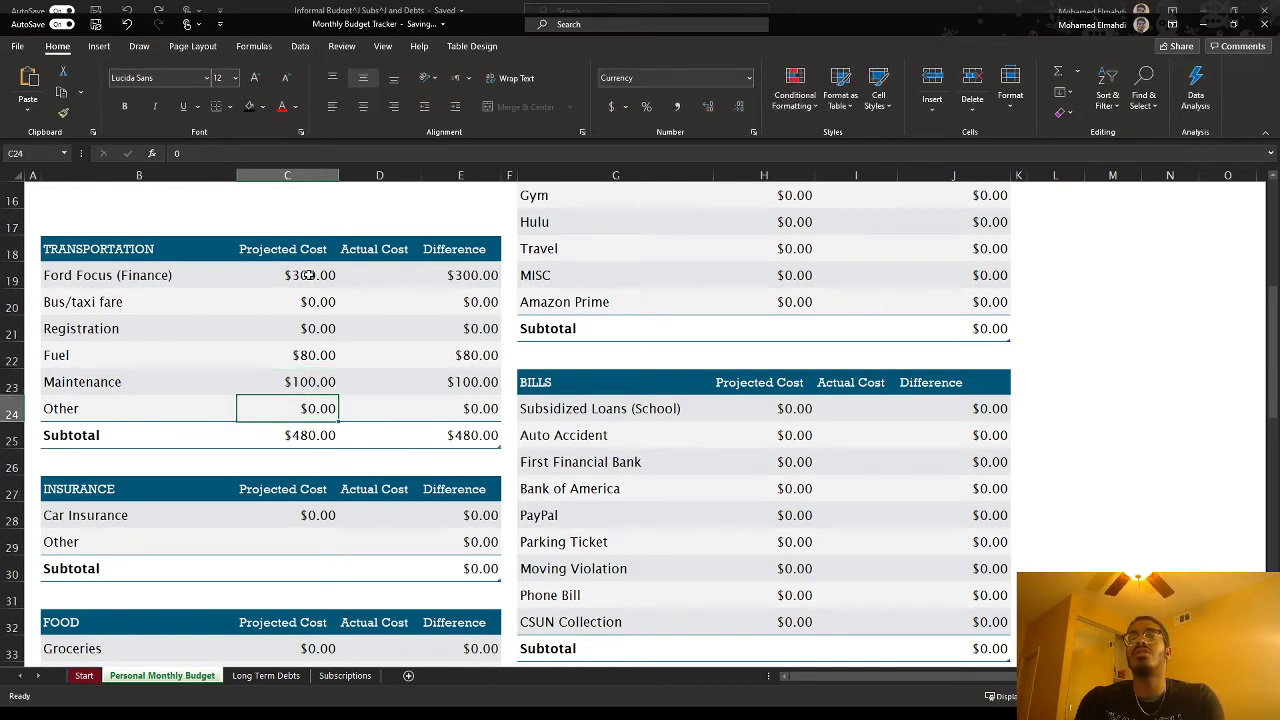
text(50)
key(Return)
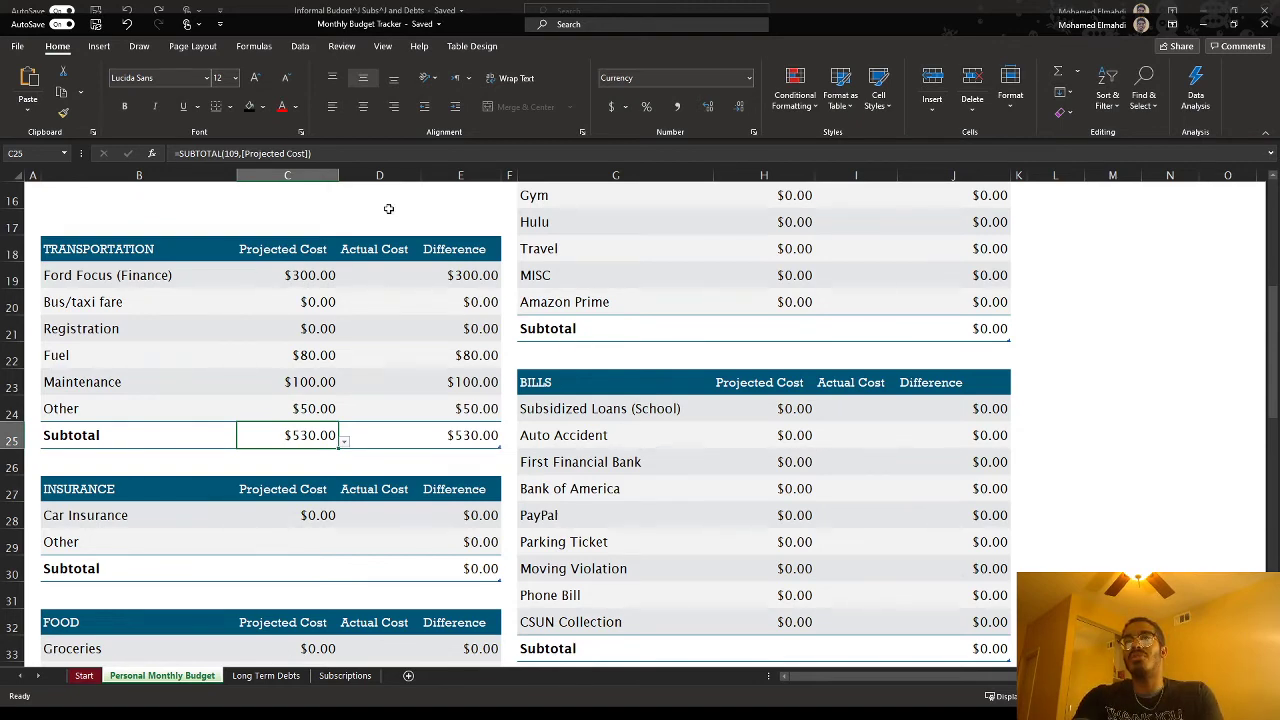
- Check the Projected Balance, Actual Balance and Difference in the summary at the beginning of the budget sheet
scroll(390, 228, up, 3)
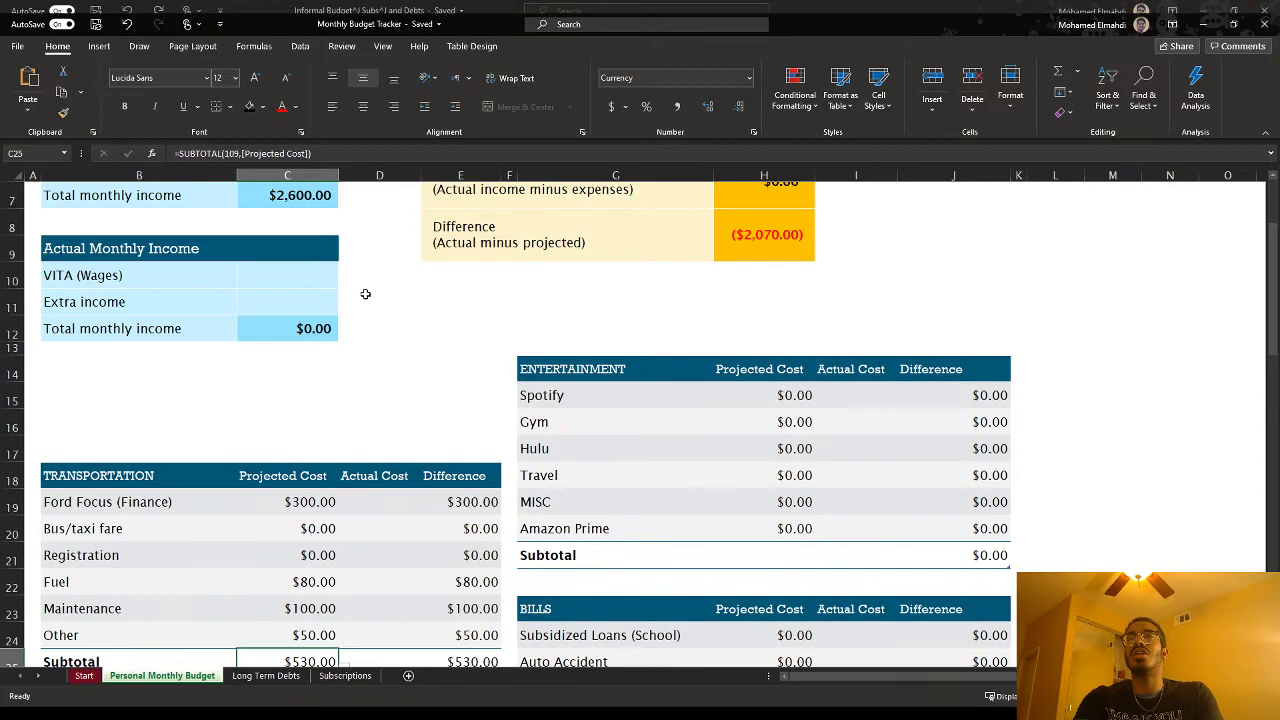
scroll(365, 293, up, 1)
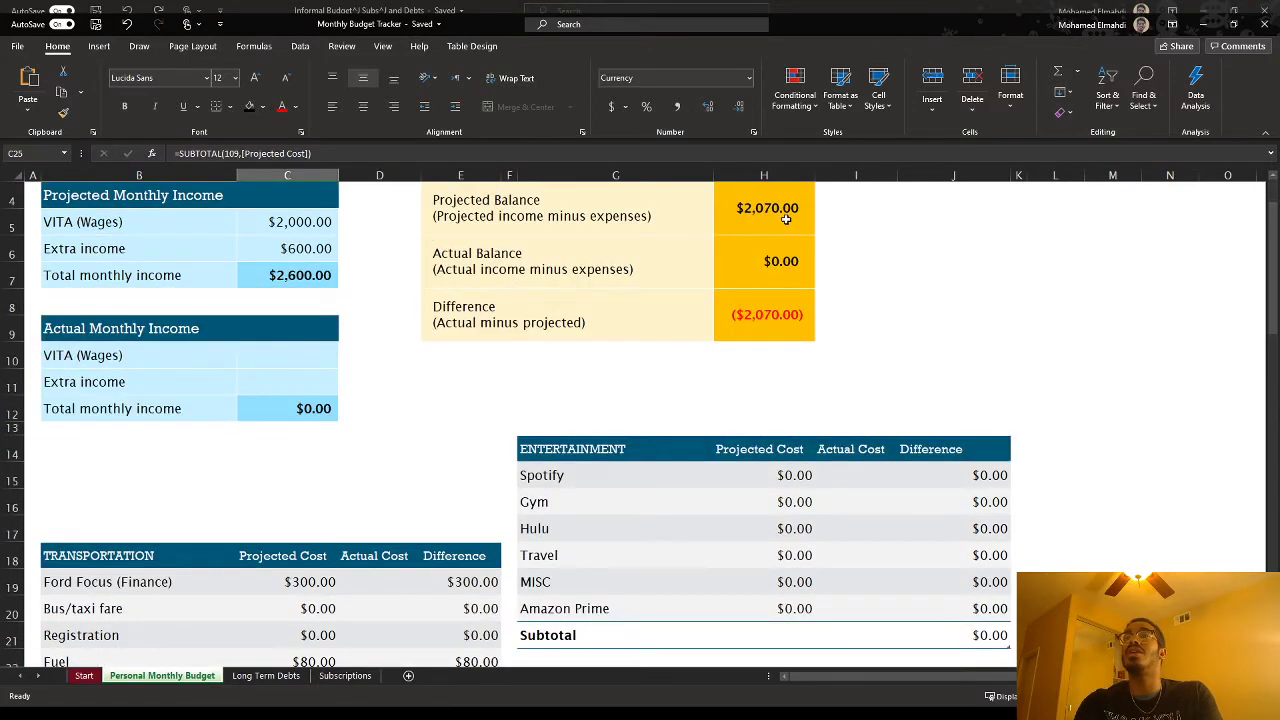
scroll(786, 218, up, 1)
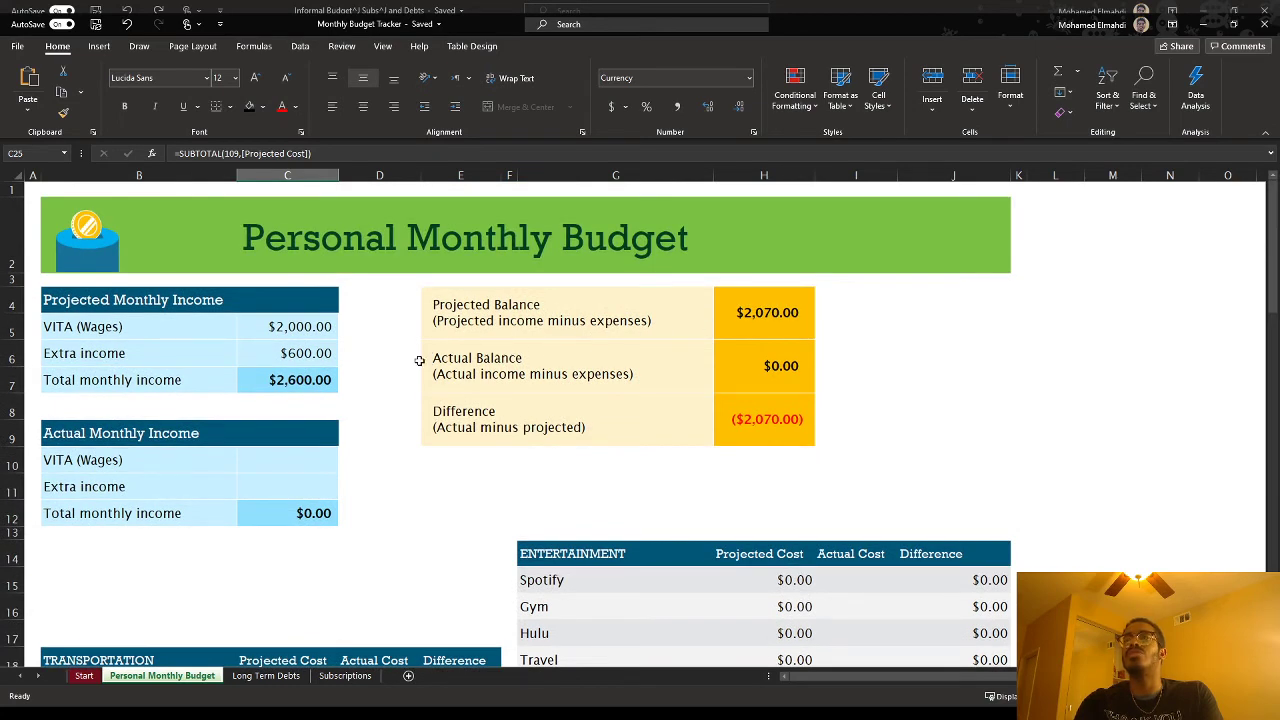
- Inspect the Transportation table and its Actual Cost cells from Ford Focus (Finance) to Fuel
scroll(416, 364, down, 4)
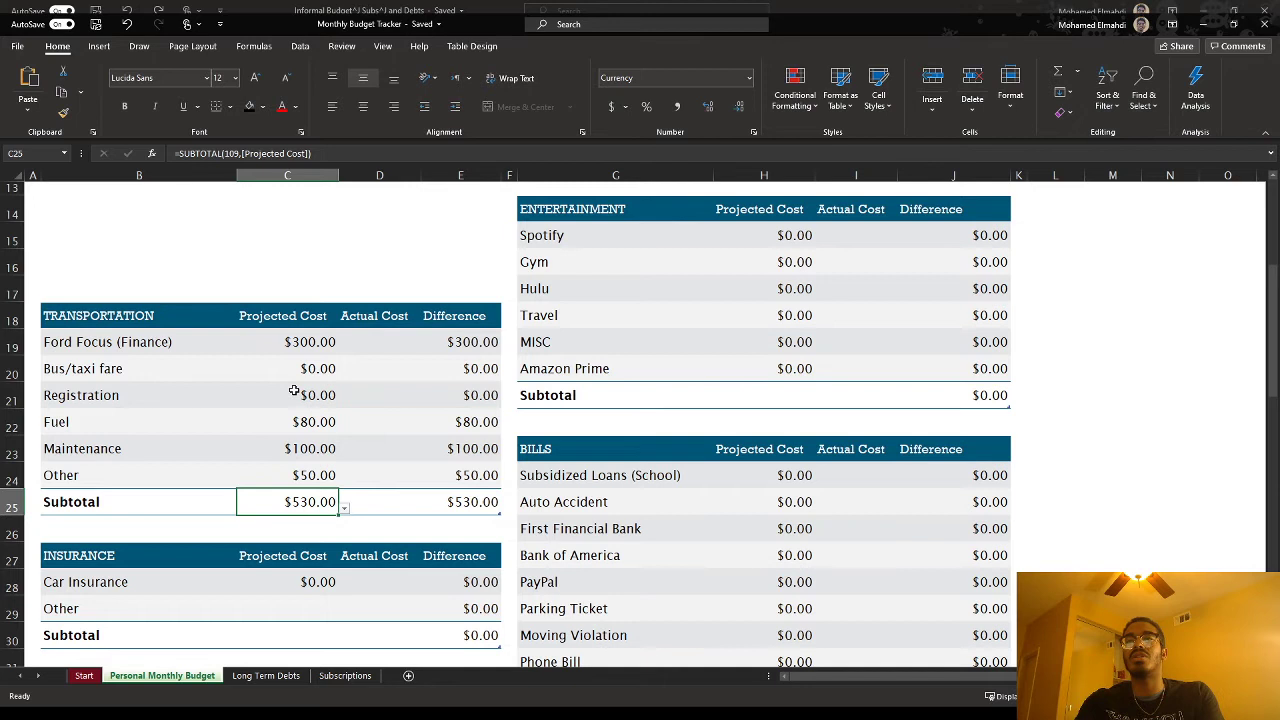
click(150, 318)
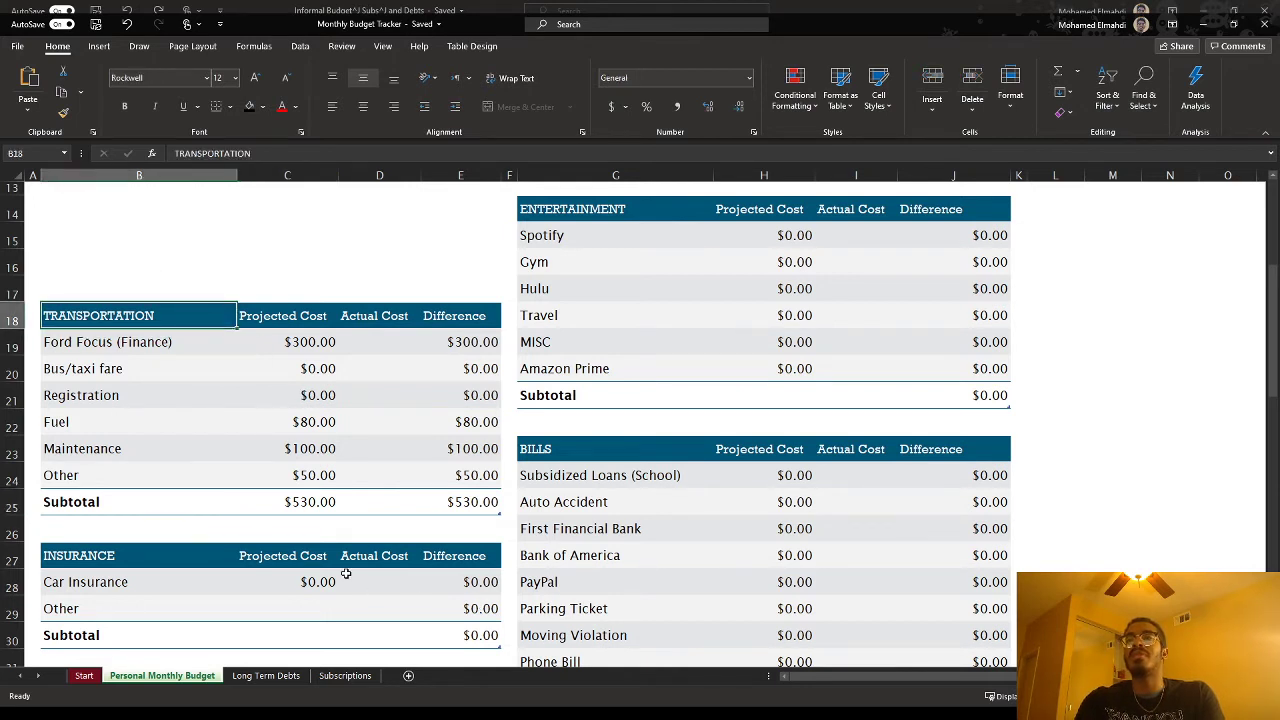
click(389, 342)
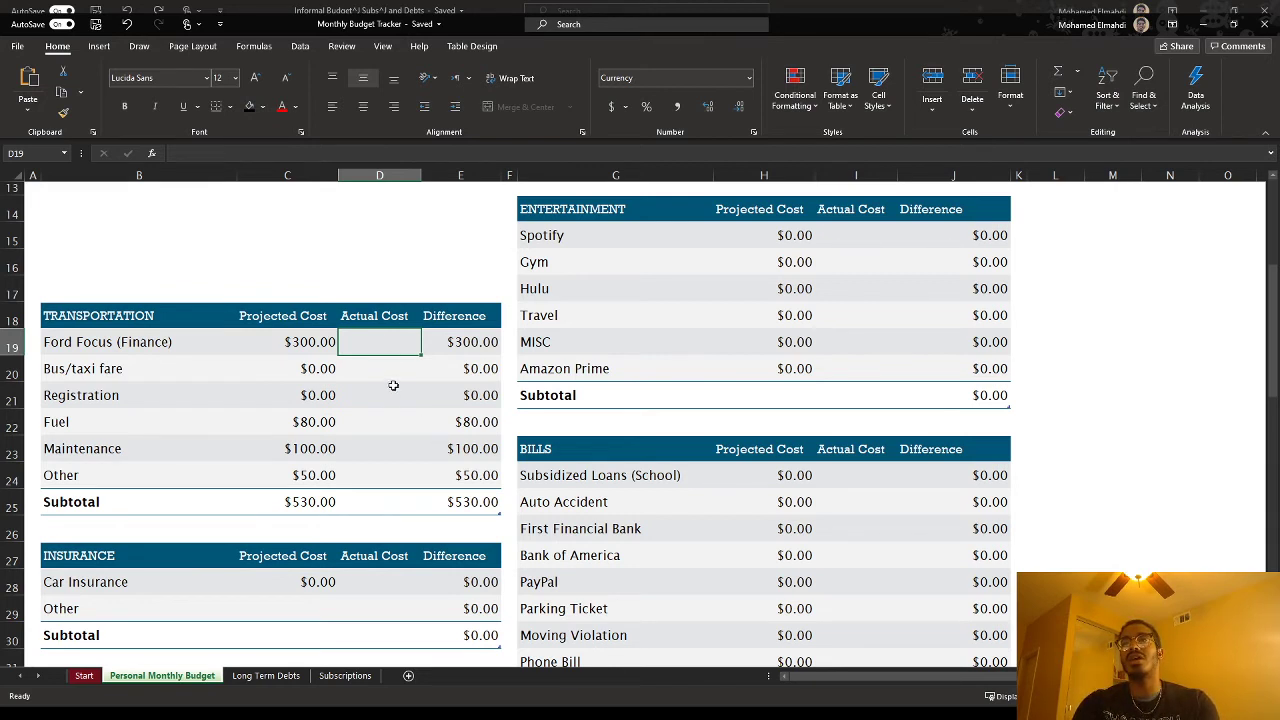
click(388, 370)
click(380, 392)
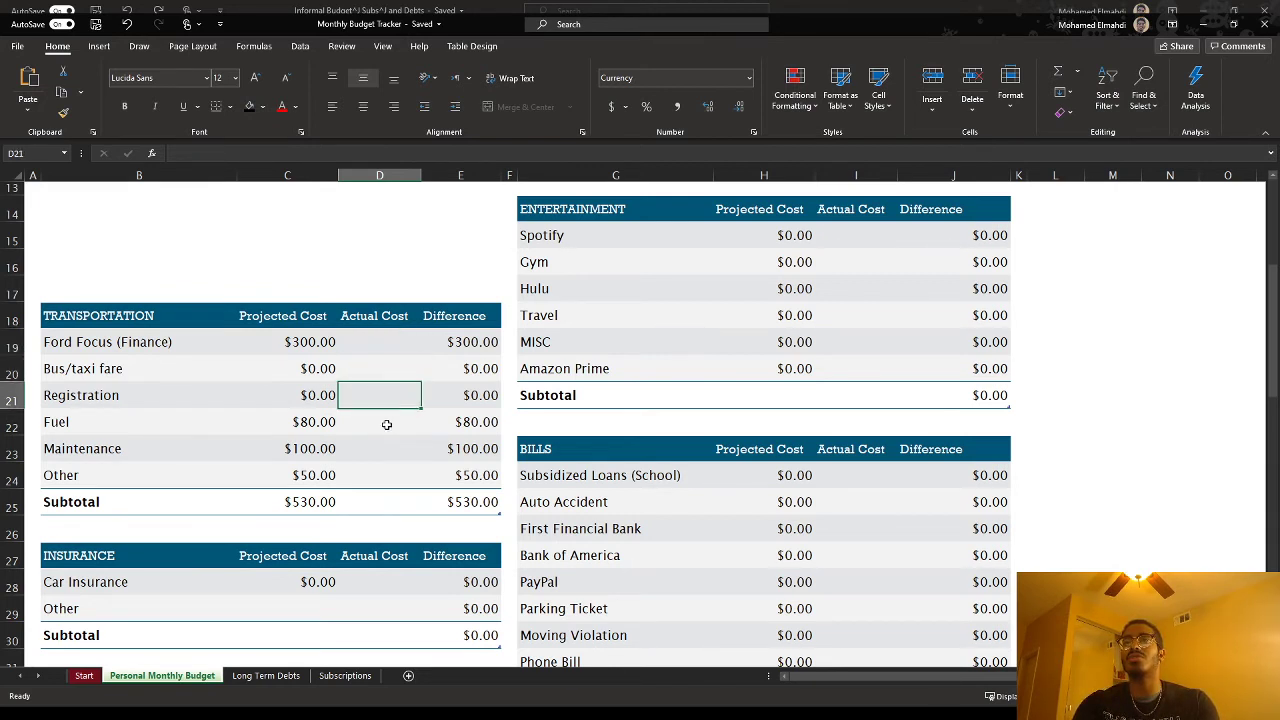
click(386, 424)
- View the Long Term Debts sheet of the budget tracker and switch to the Long-Term Debt sheet in the Informal Budget workbook
click(278, 677)
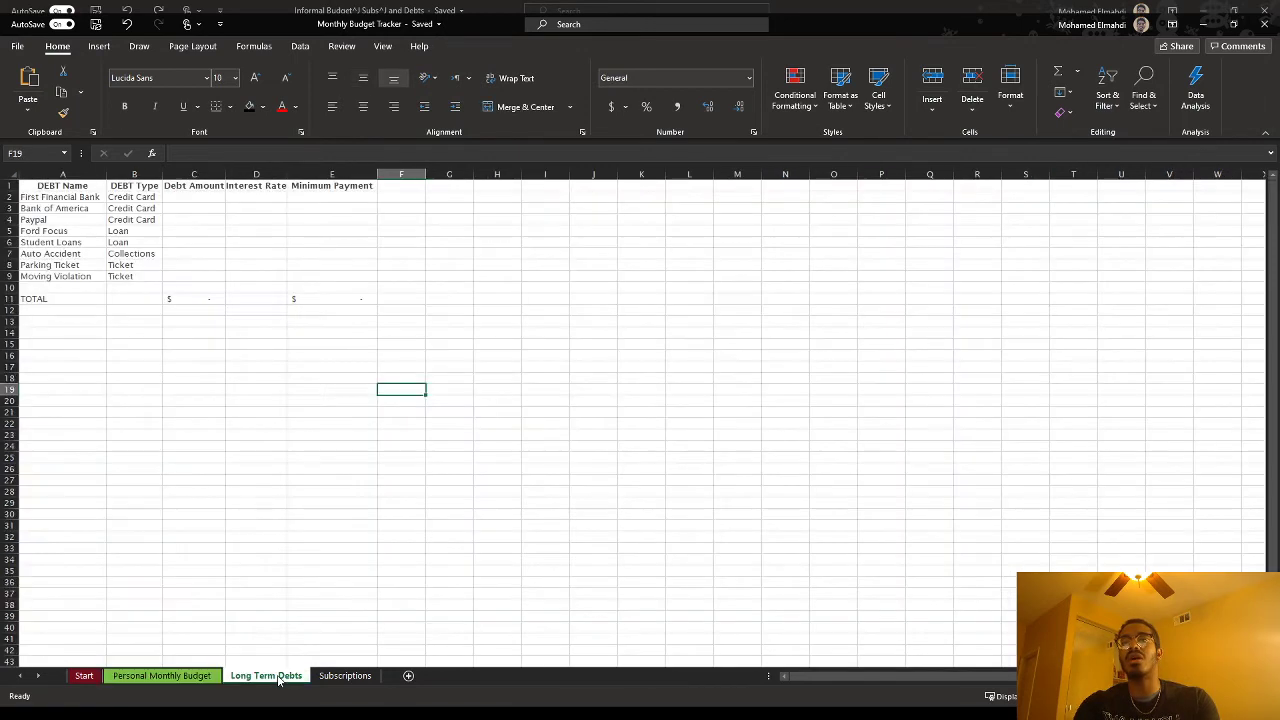
click(195, 681)
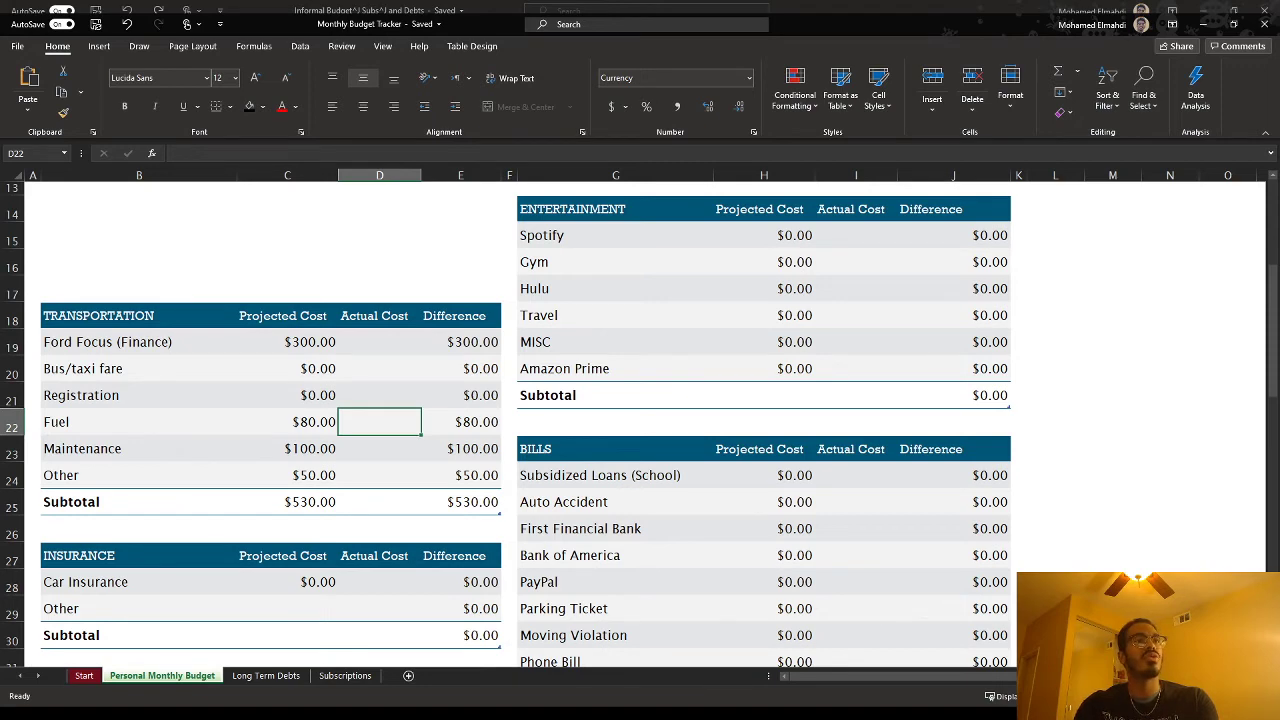
key(alt+Tab)
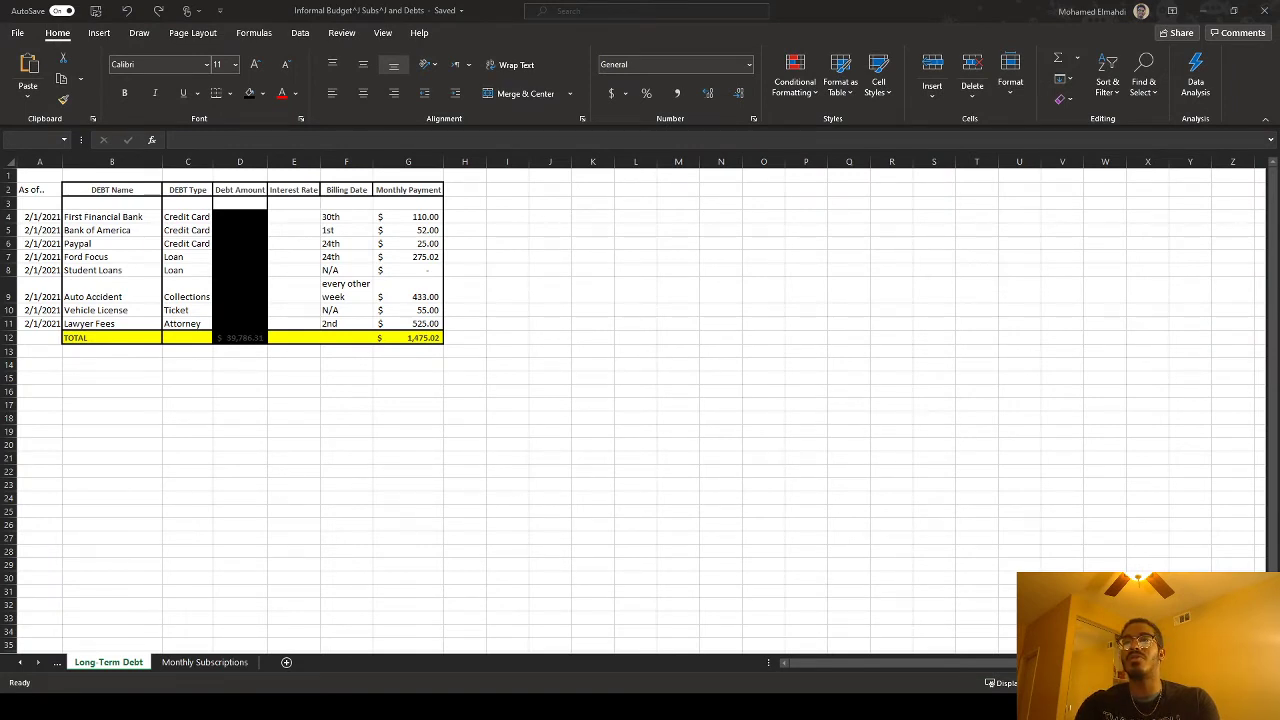
click(364, 658)
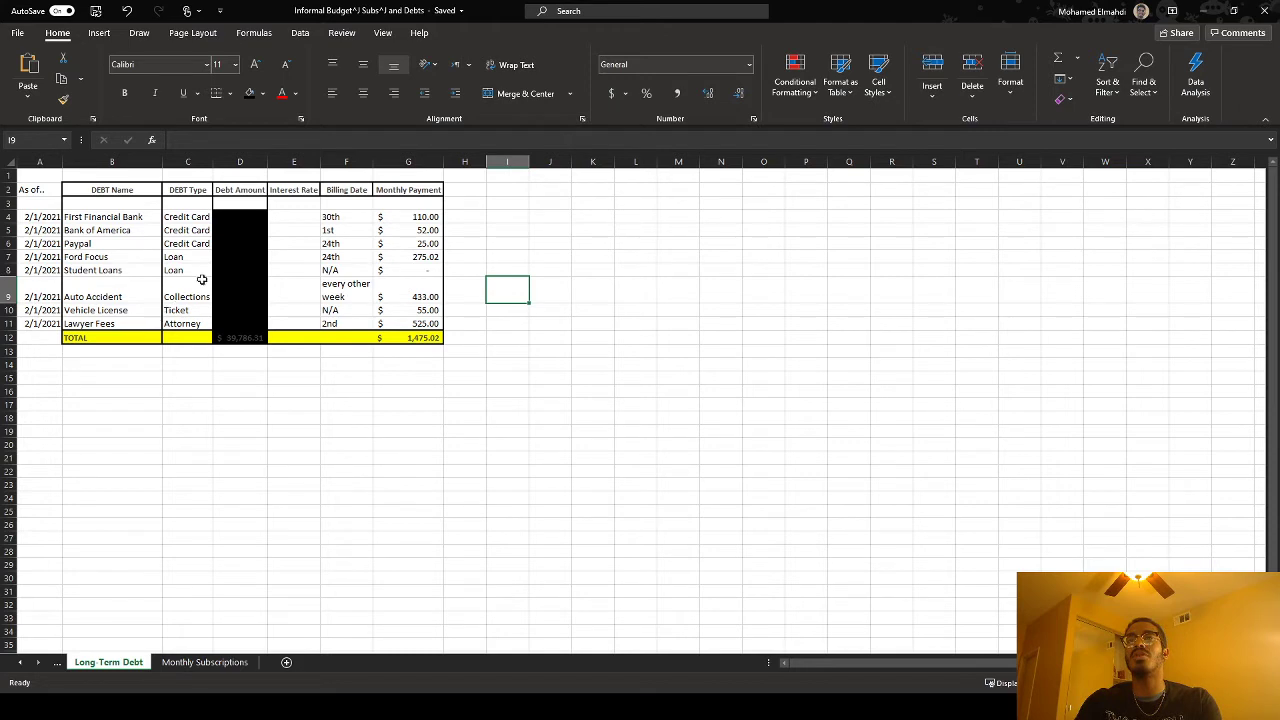
- Check the Debt Amount entries from First Financial Bank to Student Loans and the total's formula
click(241, 216)
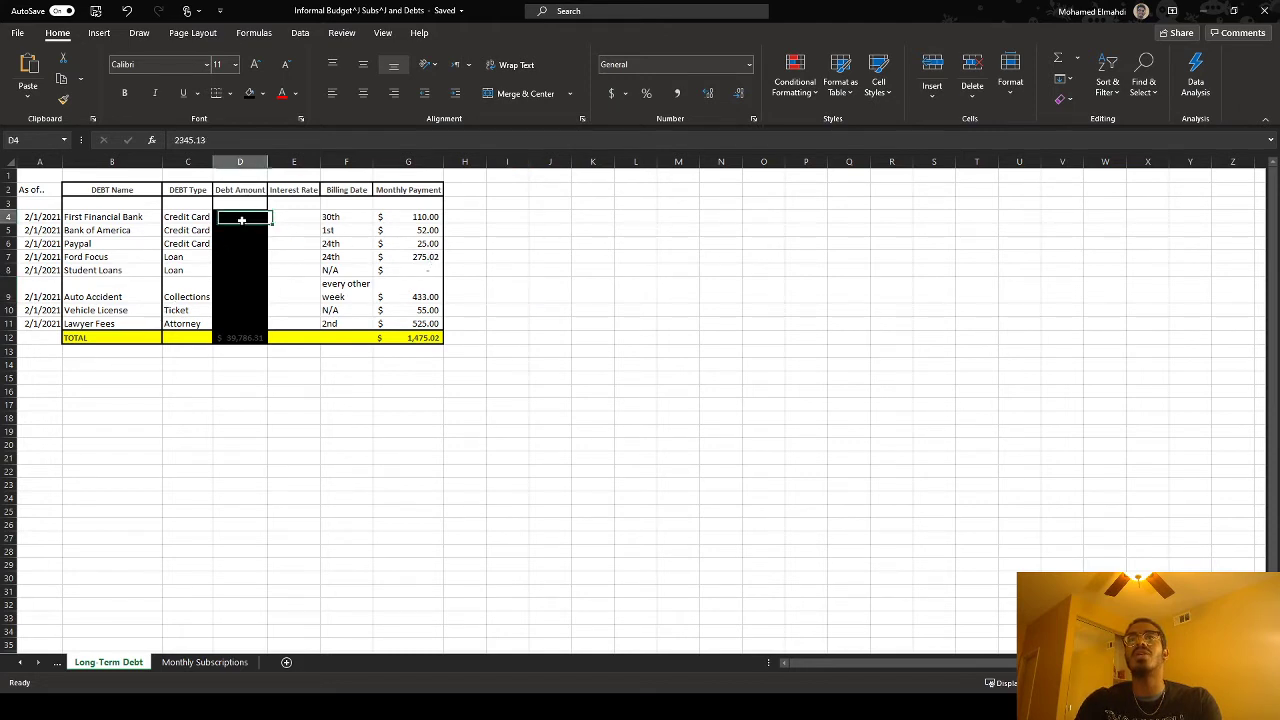
click(240, 230)
click(240, 242)
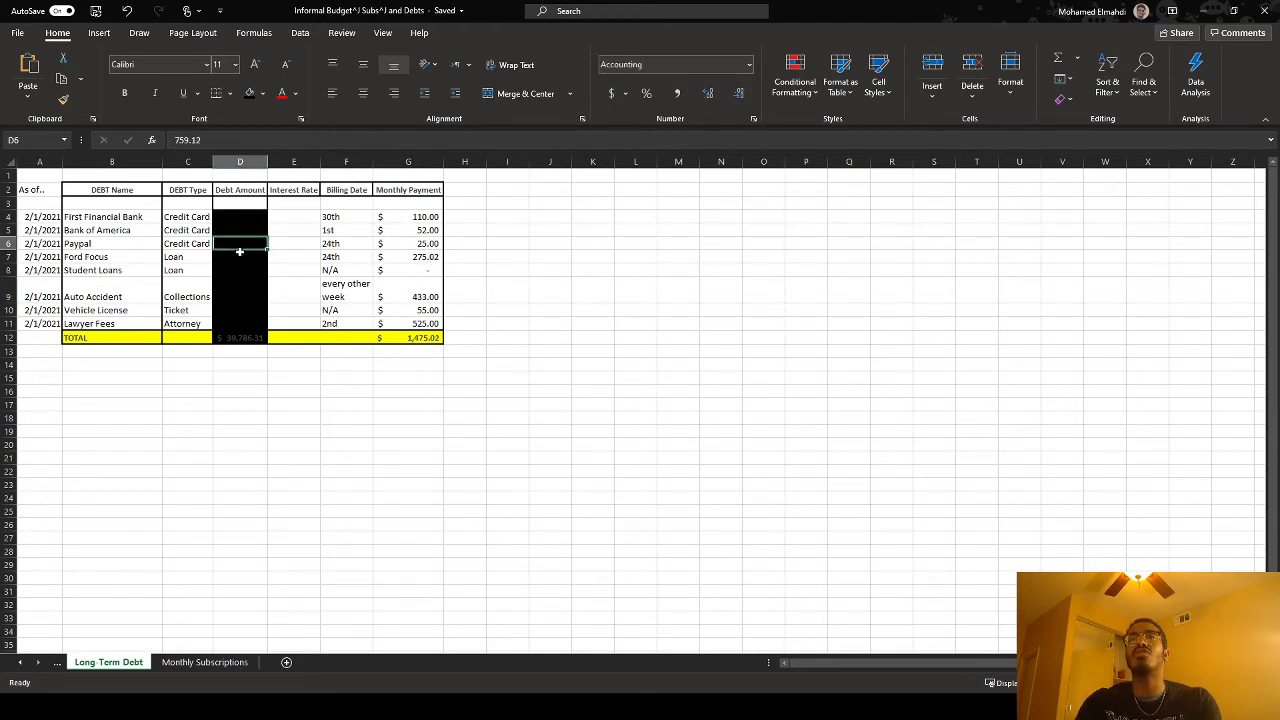
click(240, 256)
click(236, 270)
click(230, 338)
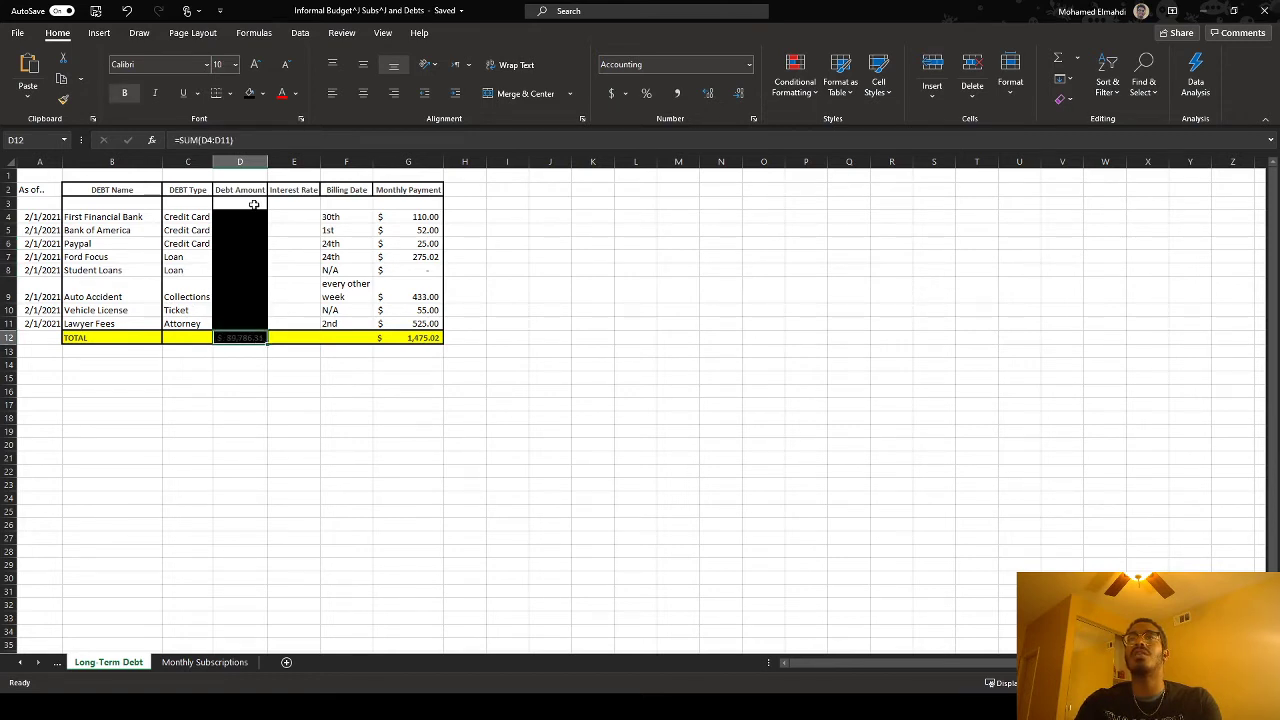
- Review the Interest Rate cells of the first two credit cards and the Billing Date entries down to Vehicle License
click(295, 230)
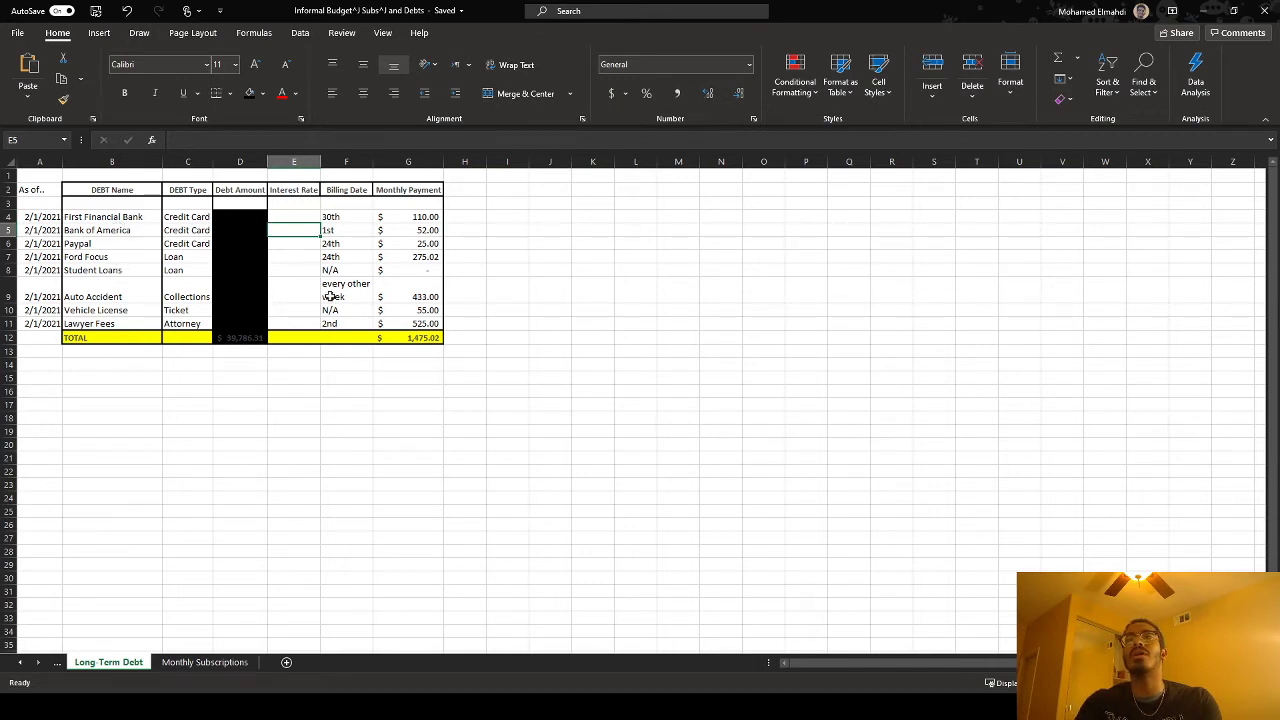
click(301, 217)
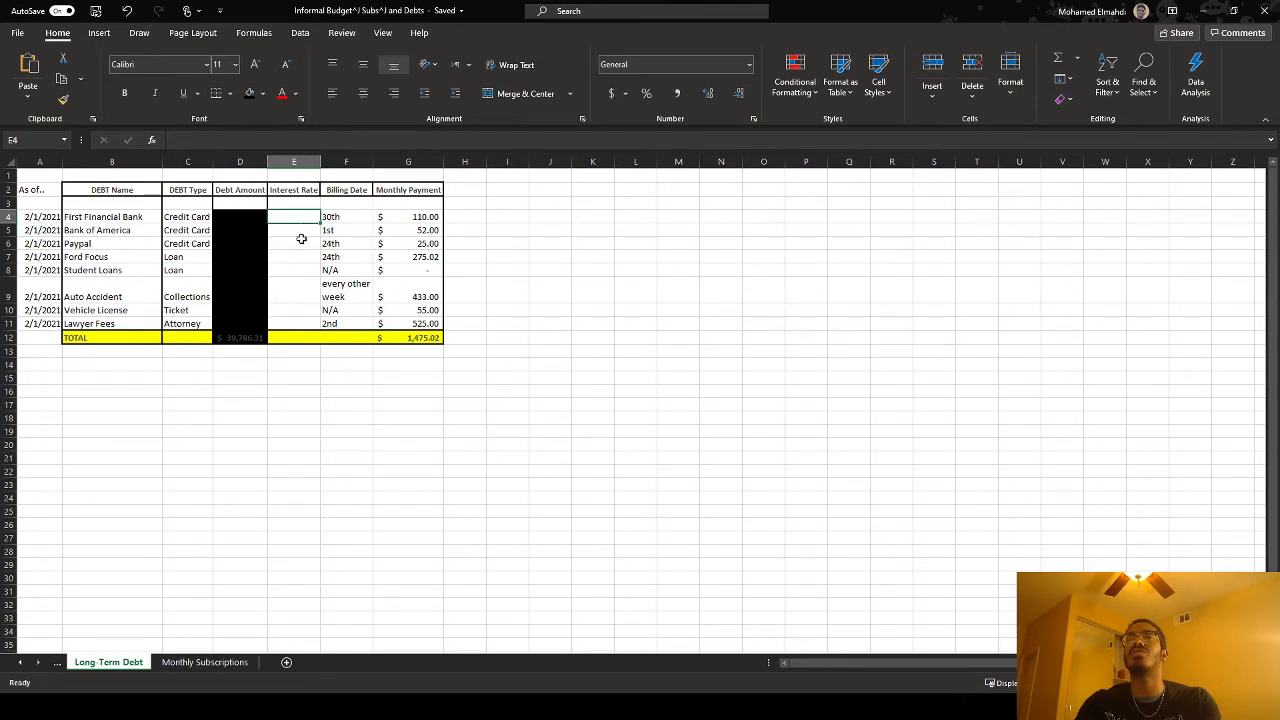
click(353, 197)
click(357, 218)
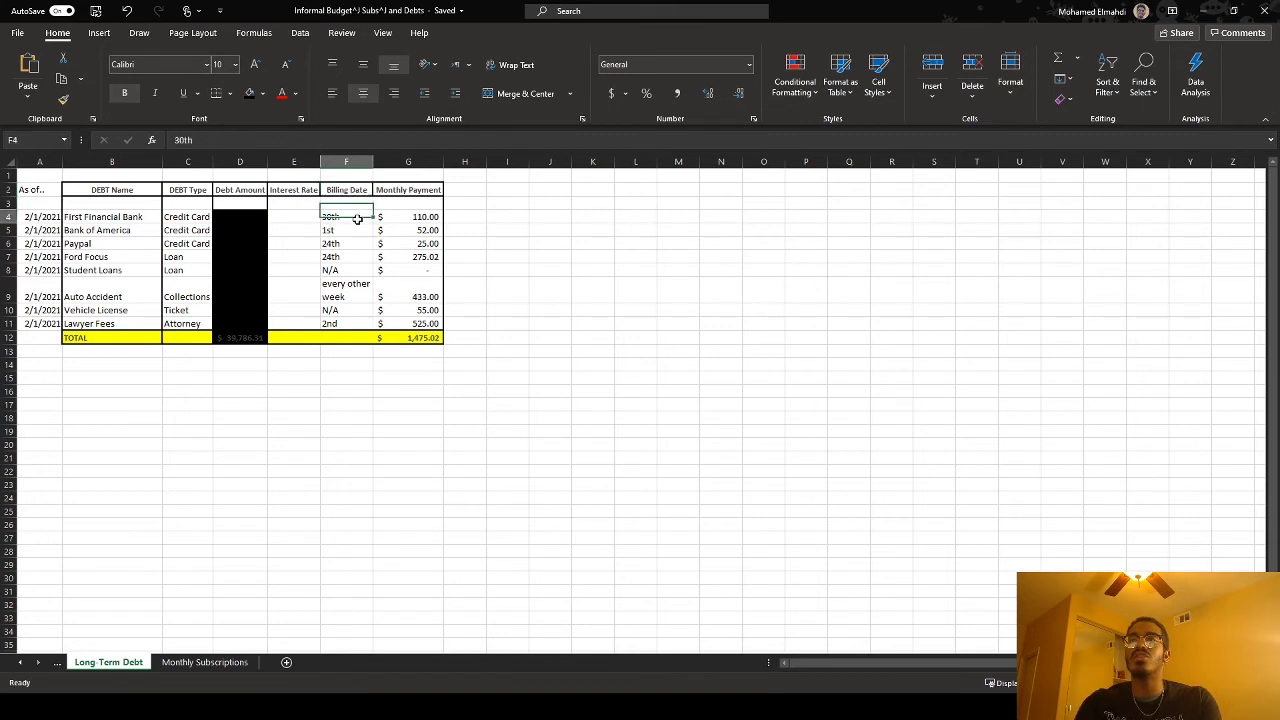
click(350, 231)
click(349, 245)
click(350, 270)
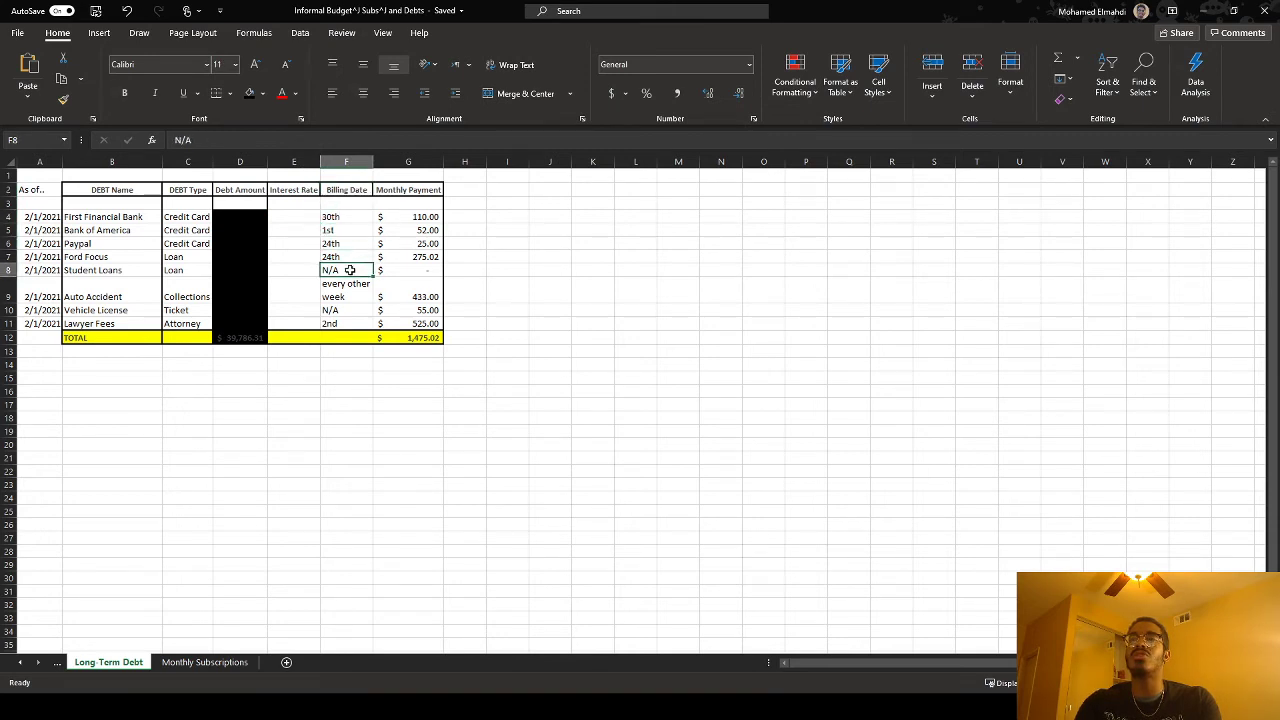
click(344, 297)
click(346, 311)
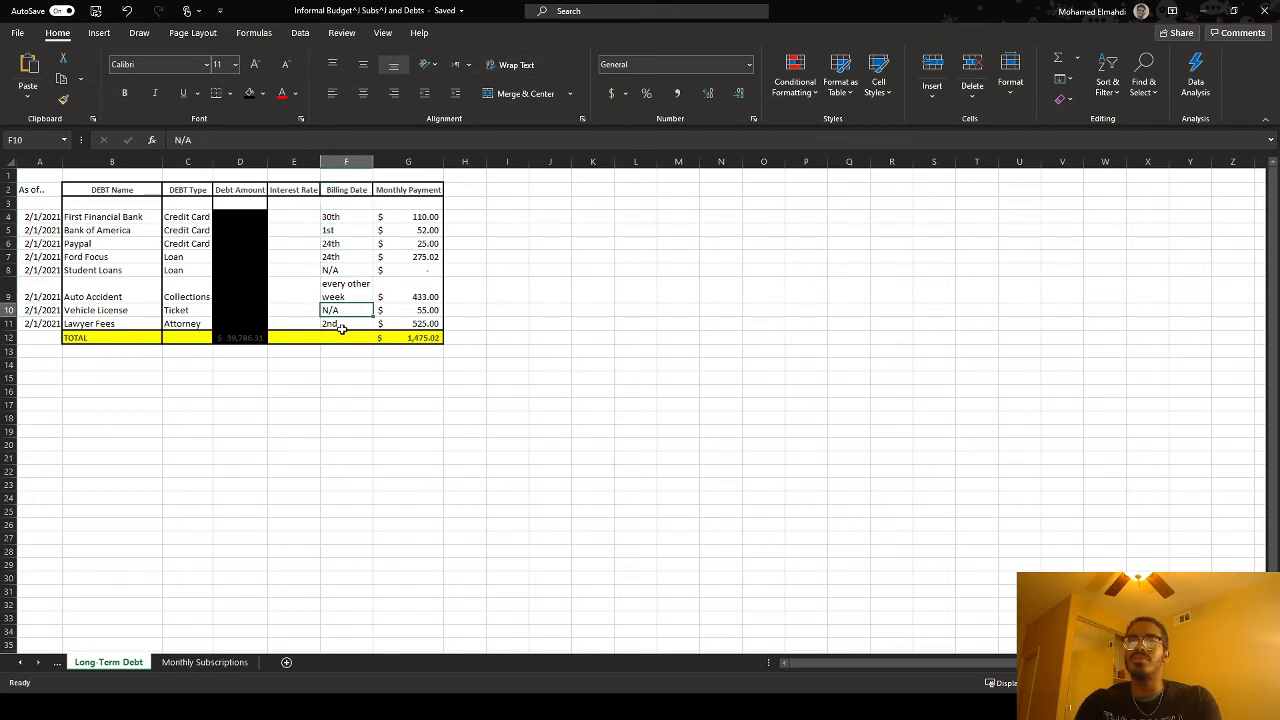
- Review the Monthly Payment entries for First Financial Bank, Bank of America, Paypal and Ford Focus
click(391, 216)
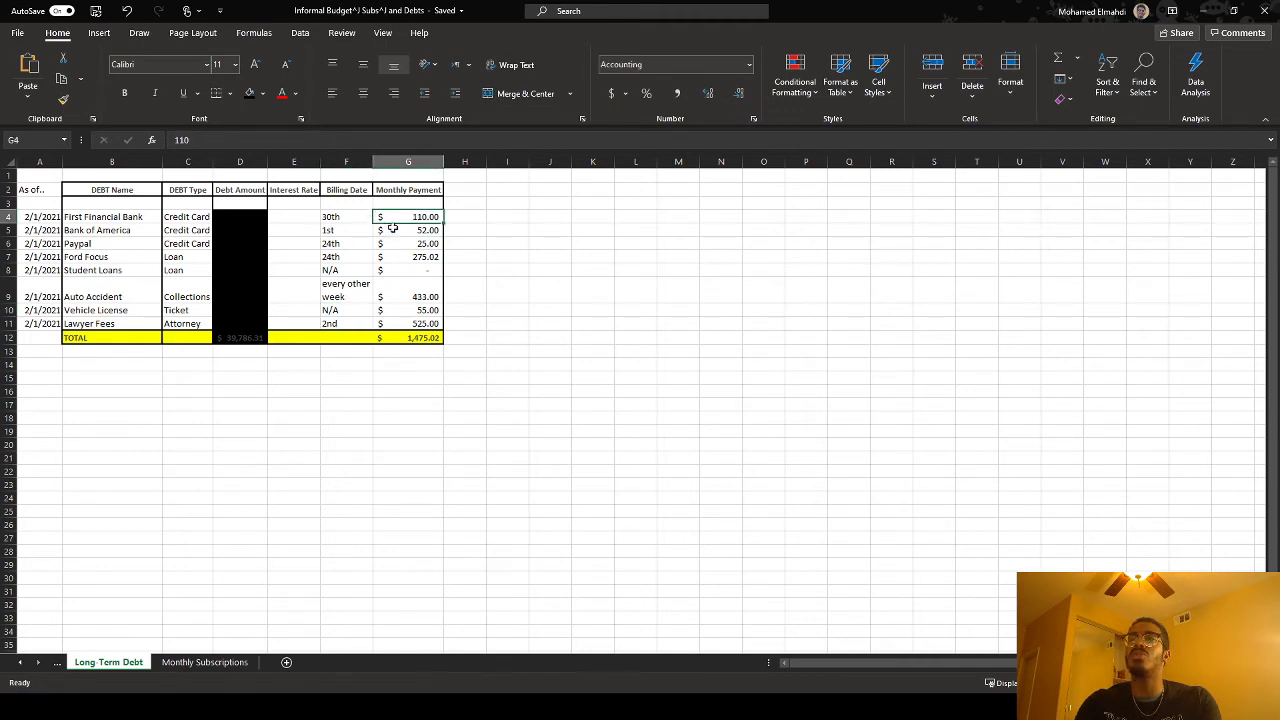
click(393, 230)
click(405, 245)
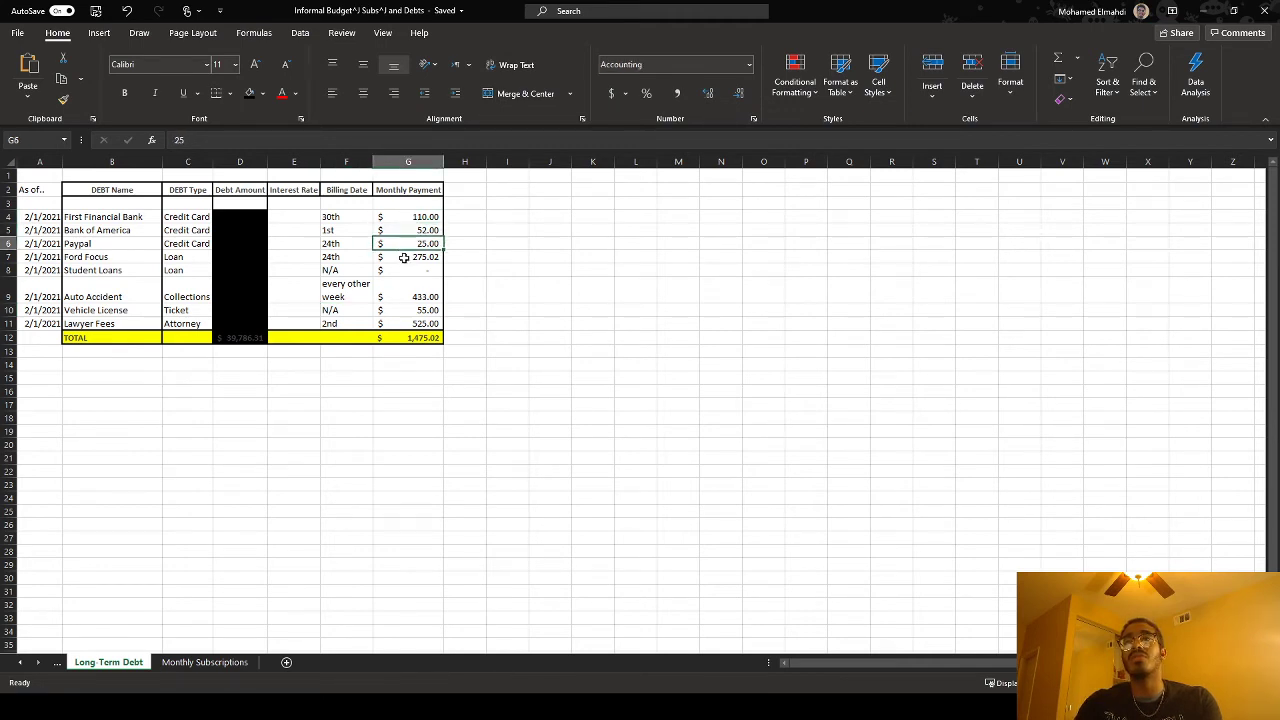
click(405, 257)
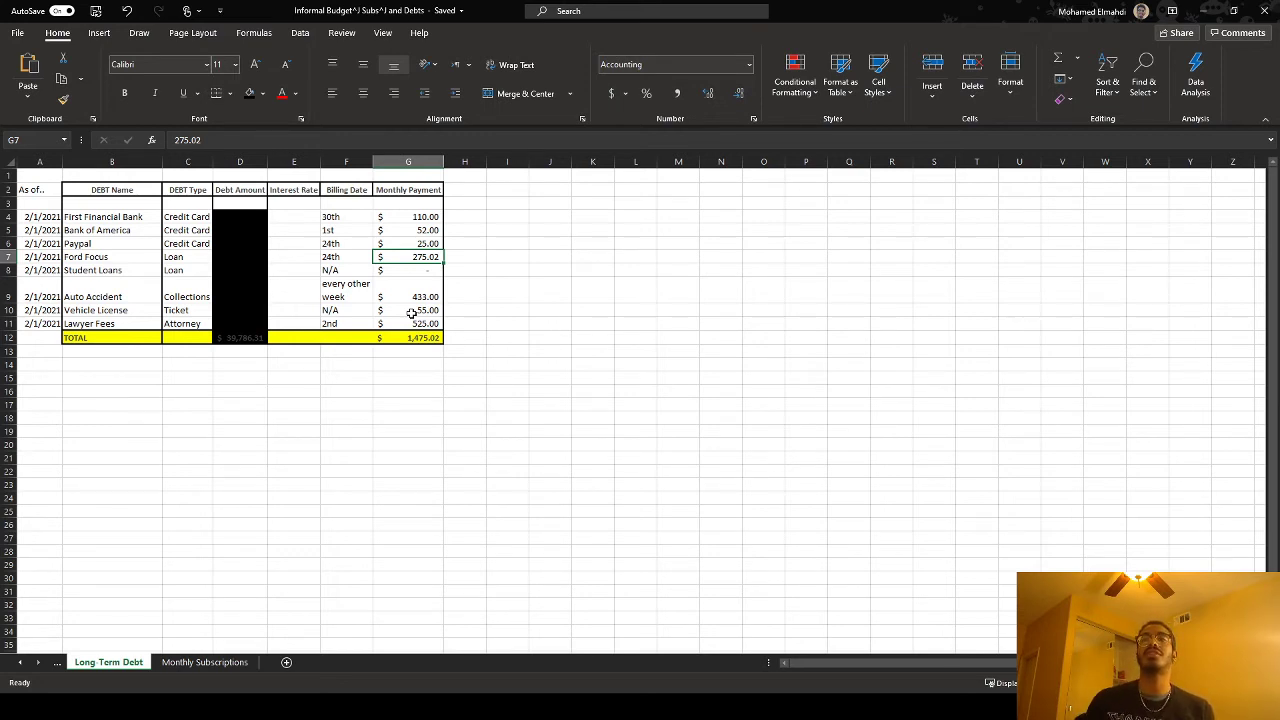
- Open the Monthly Subscriptions sheet and look over its Subscriptions, Cost, Basis, Charge Date and Active columns
click(199, 665)
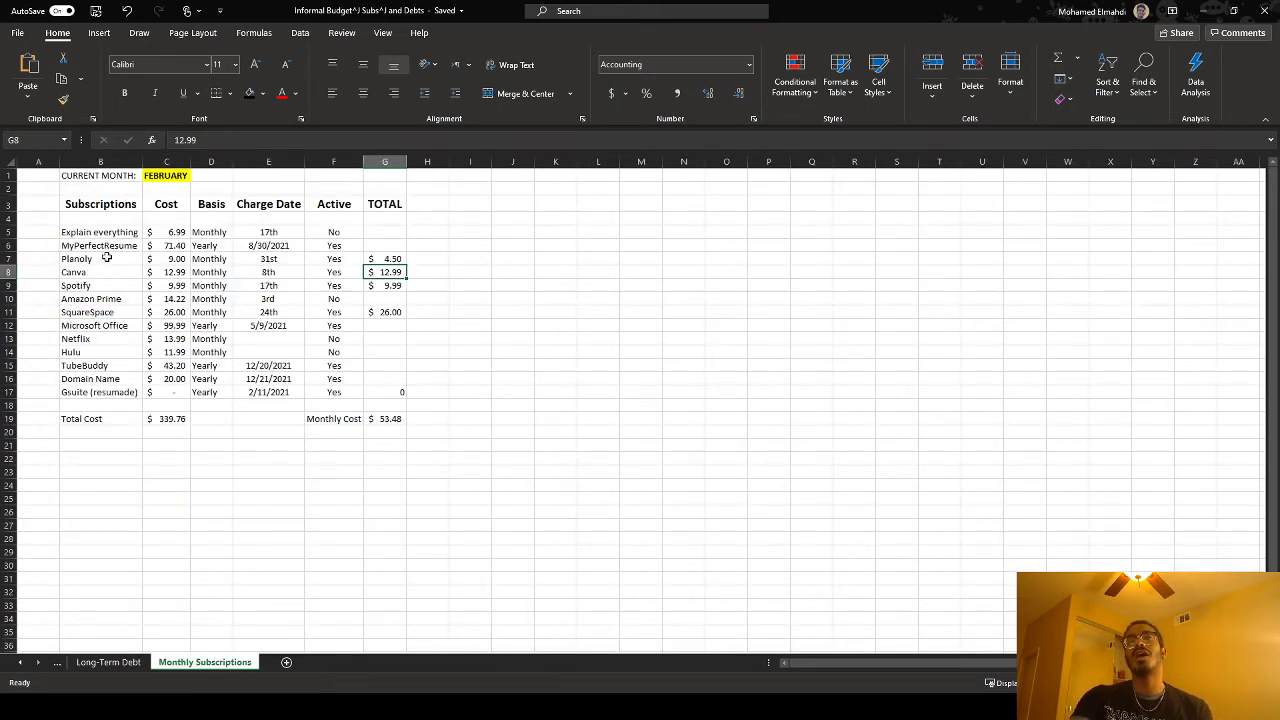
drag(113, 231, 106, 385)
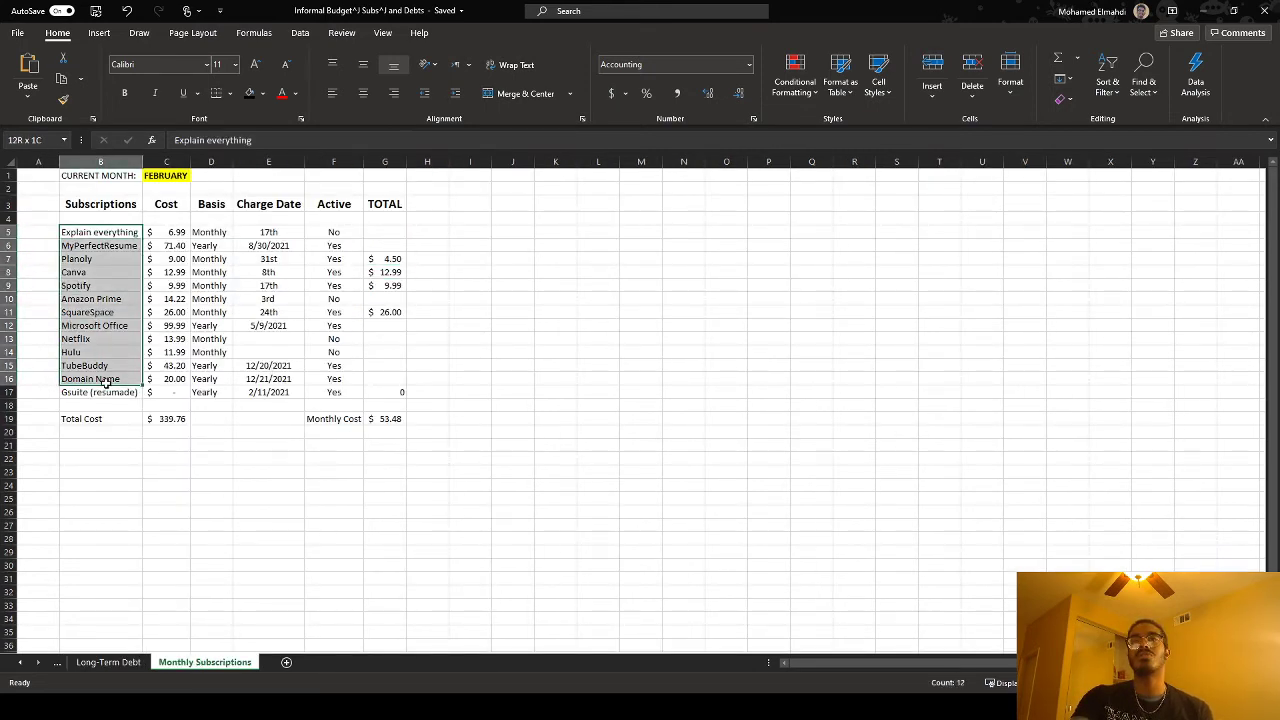
drag(180, 233, 178, 380)
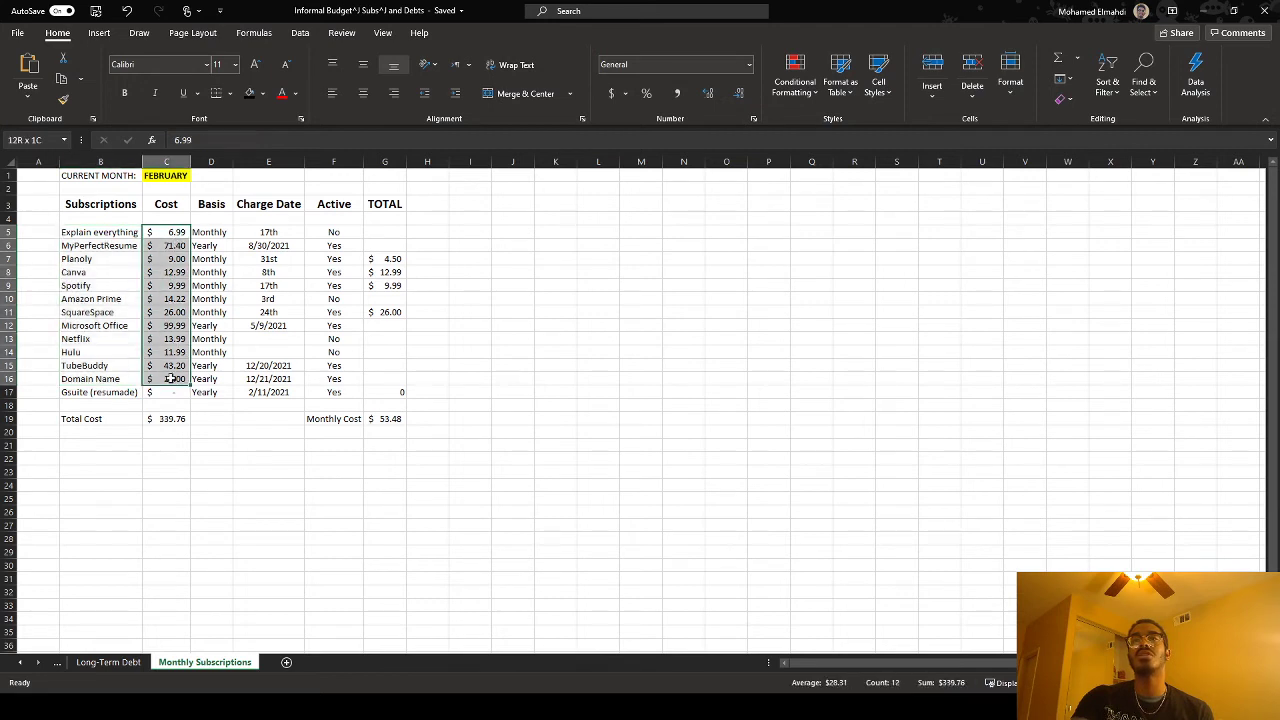
drag(216, 233, 220, 391)
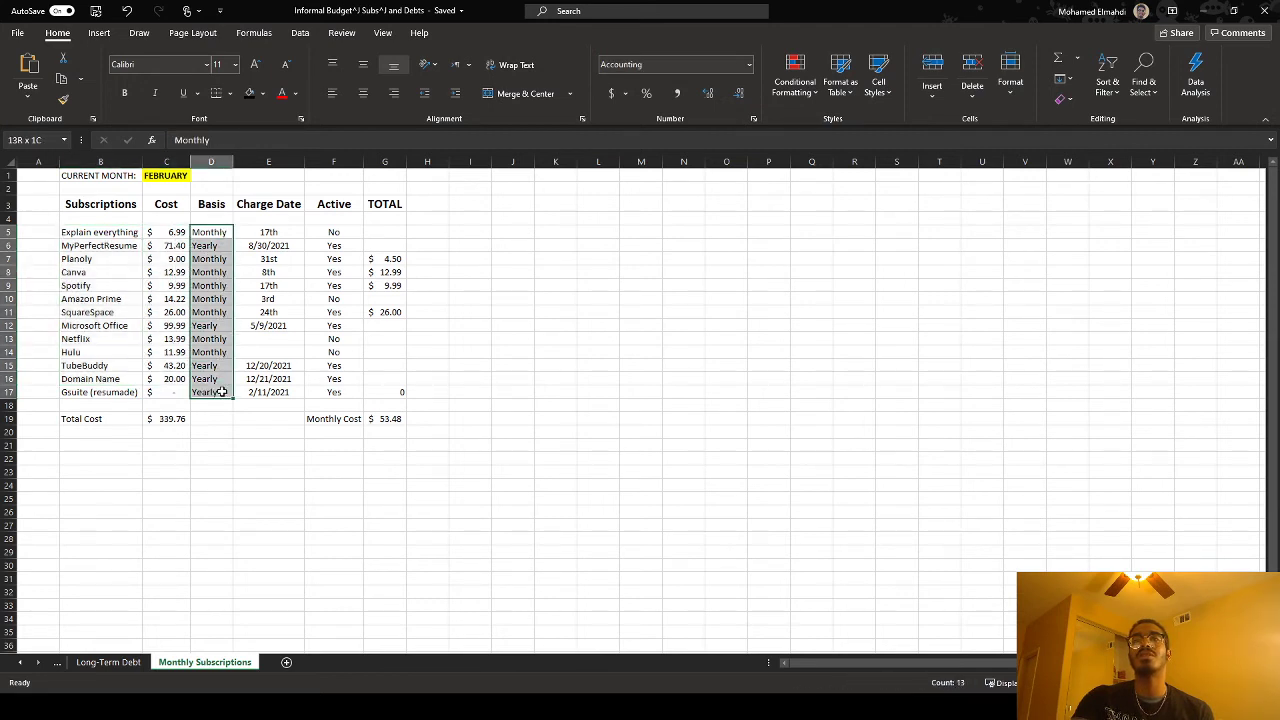
drag(285, 231, 278, 392)
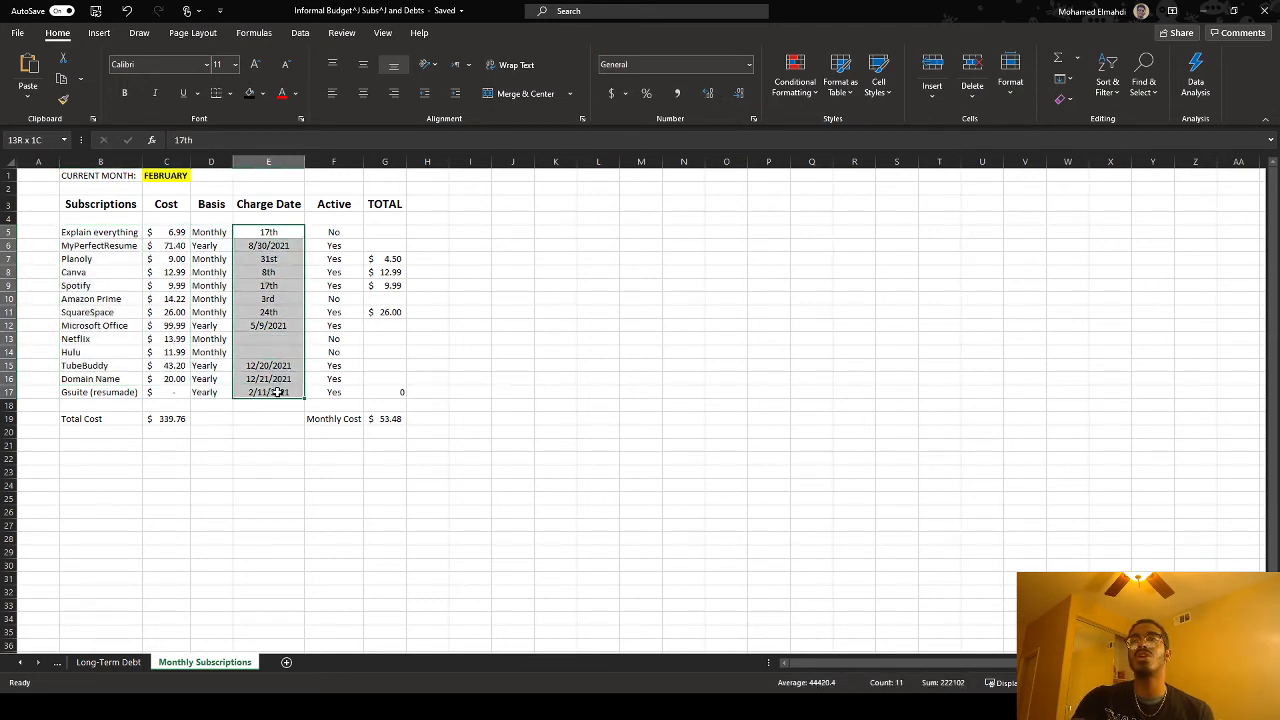
click(340, 228)
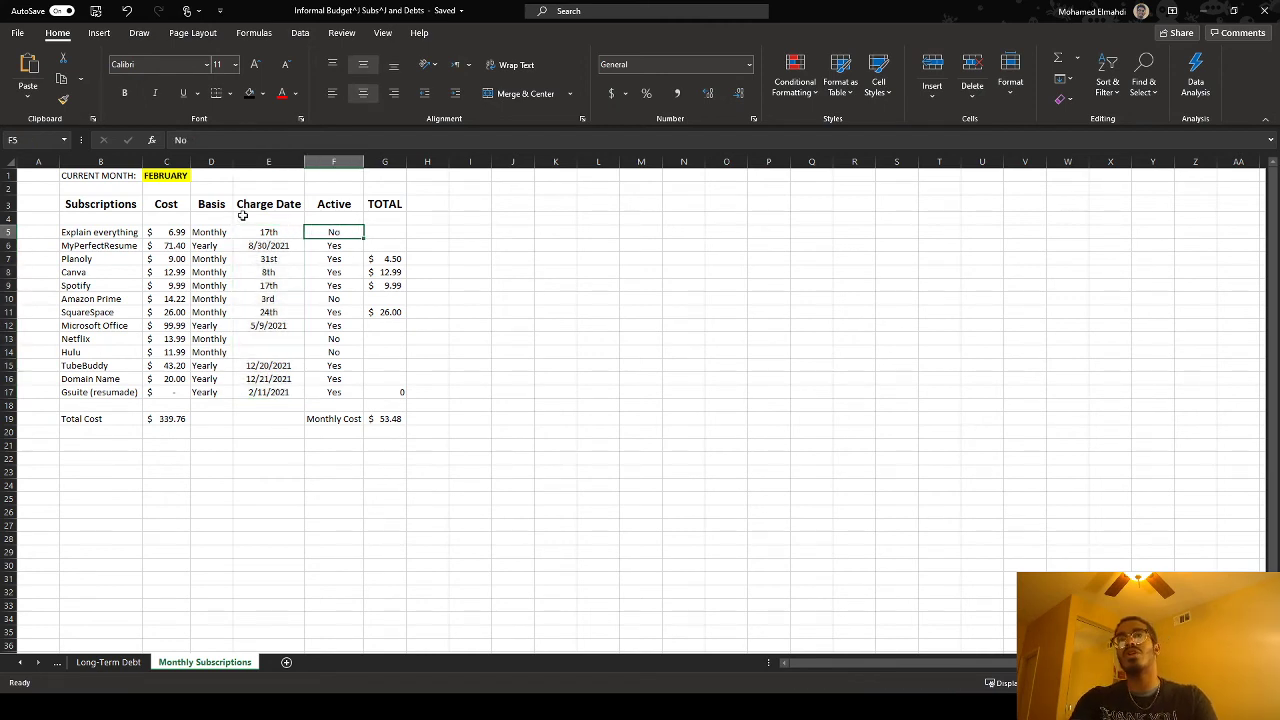
- Check the current month cell and the Active status of Explain everything and Amazon Prime
click(164, 176)
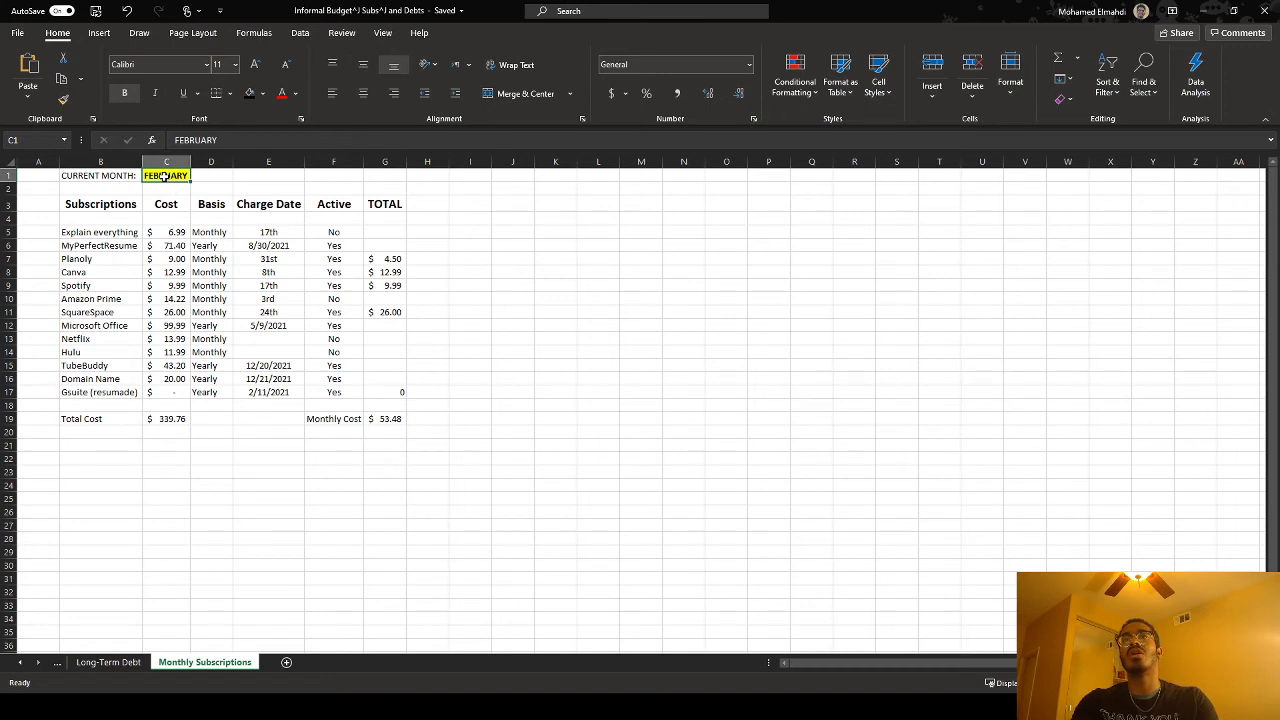
click(337, 234)
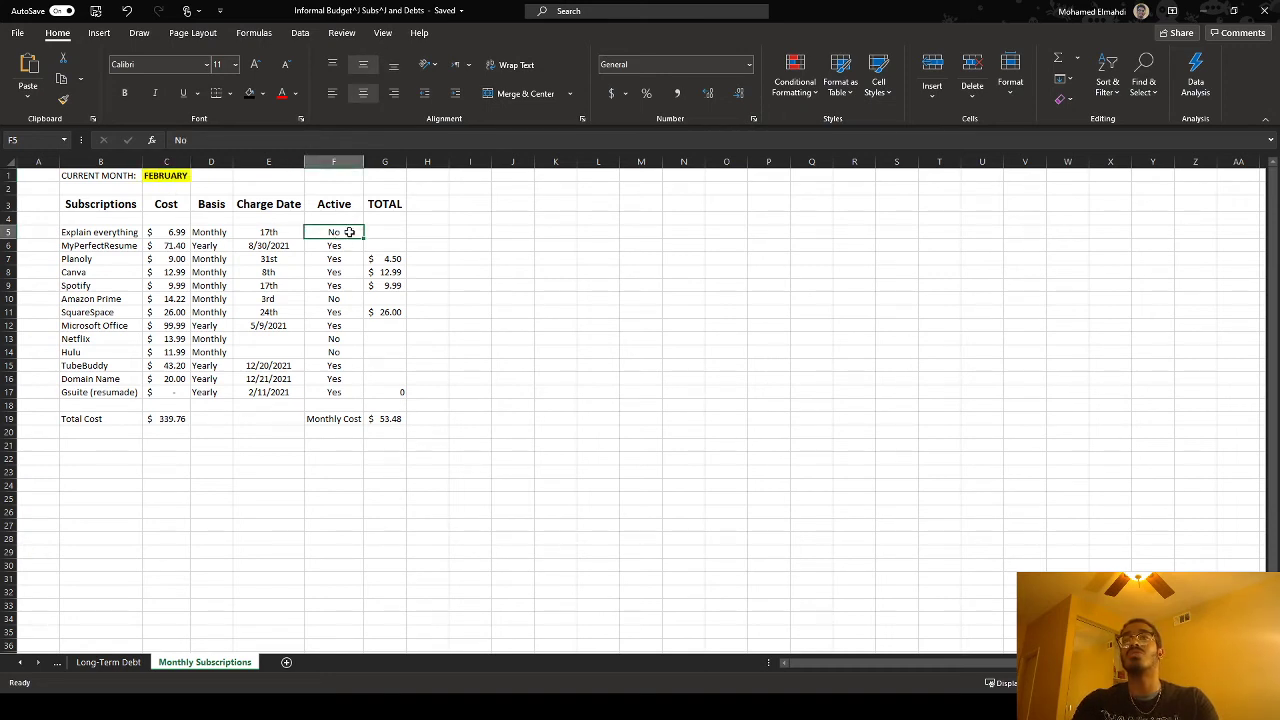
click(336, 298)
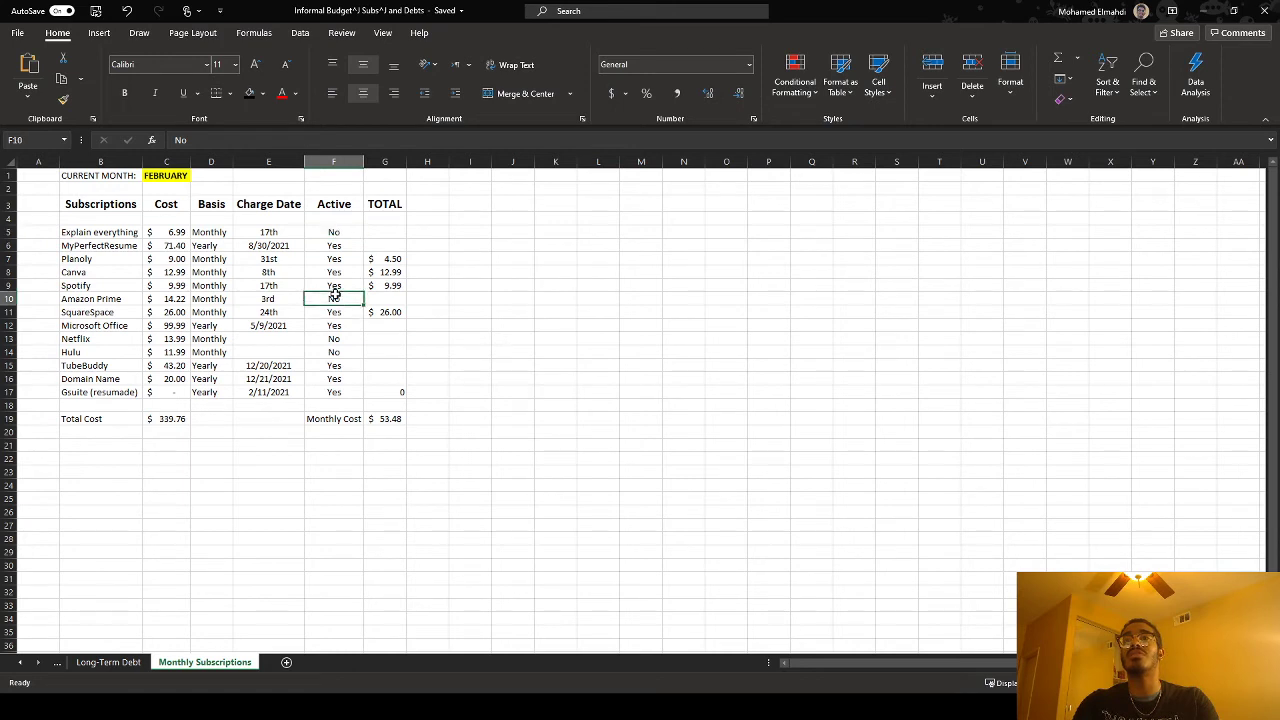
- Check the TOTAL entries for Planoly, Canva, Spotify and SquareSpace and the Monthly Cost formula
click(390, 258)
click(393, 272)
click(396, 288)
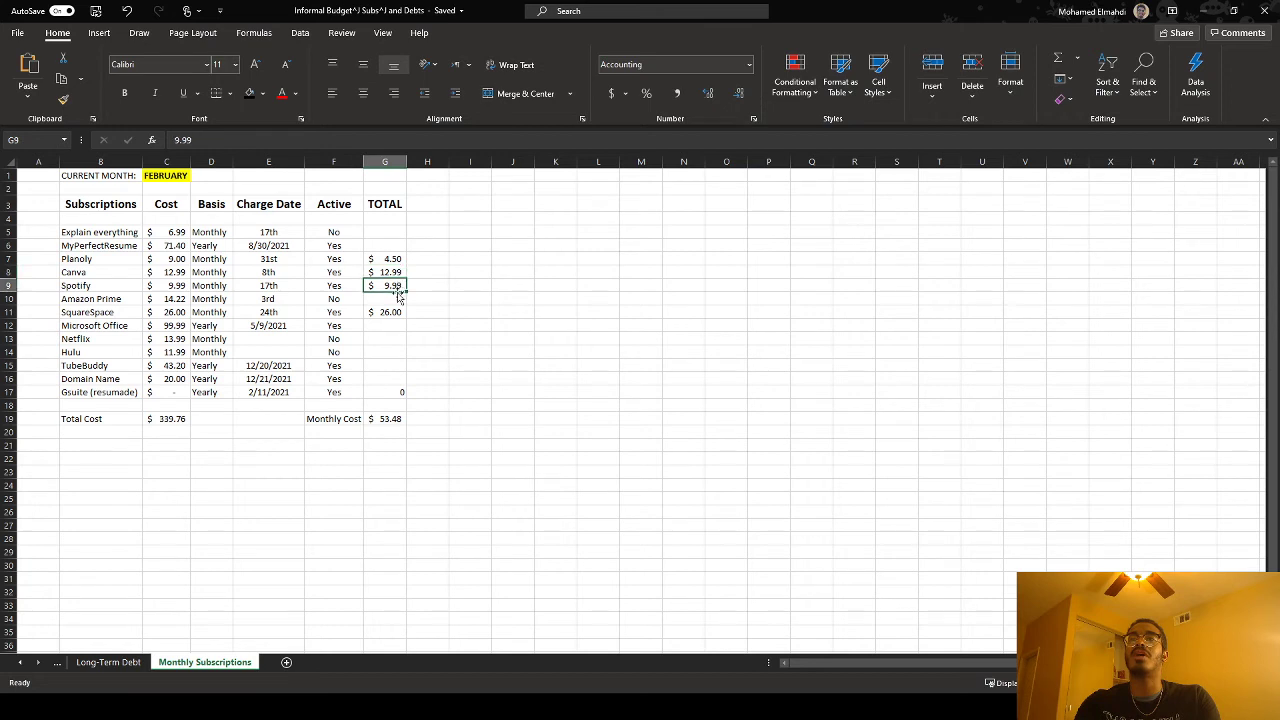
click(396, 312)
click(393, 416)
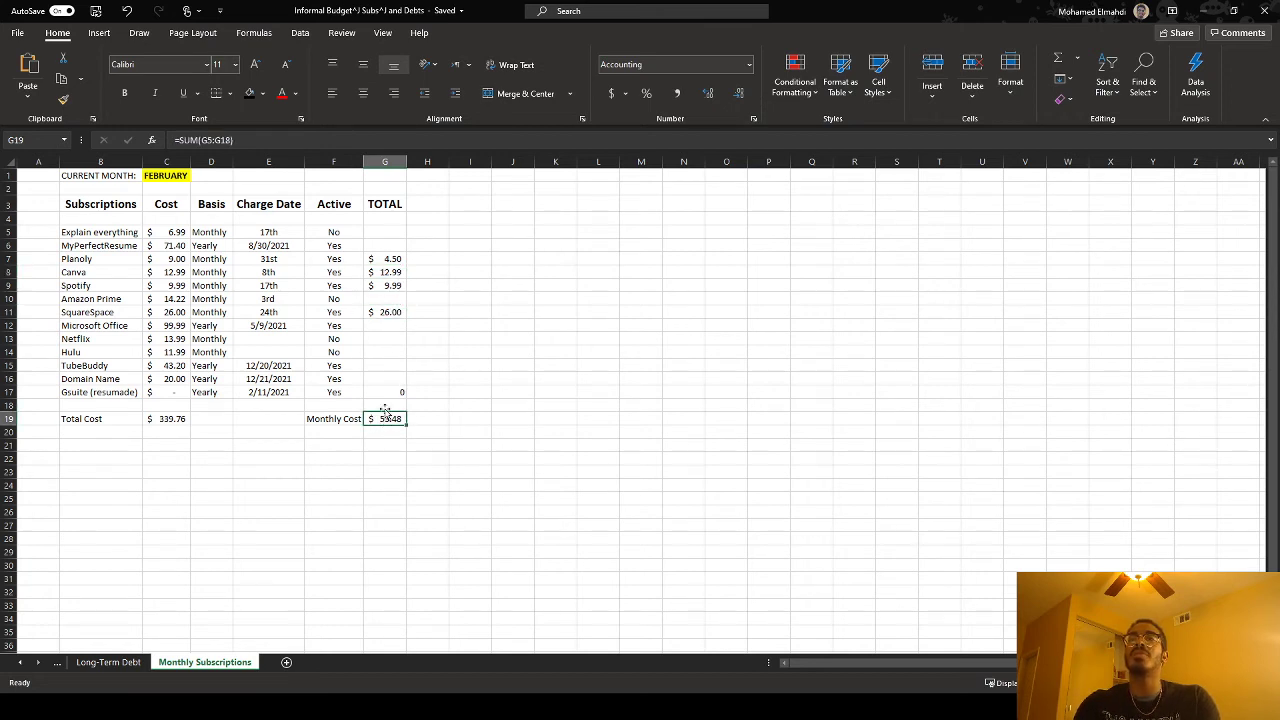
- Review the Charge Date column, including the dates for Canva and Planoly
drag(280, 236, 295, 392)
click(276, 272)
click(280, 256)
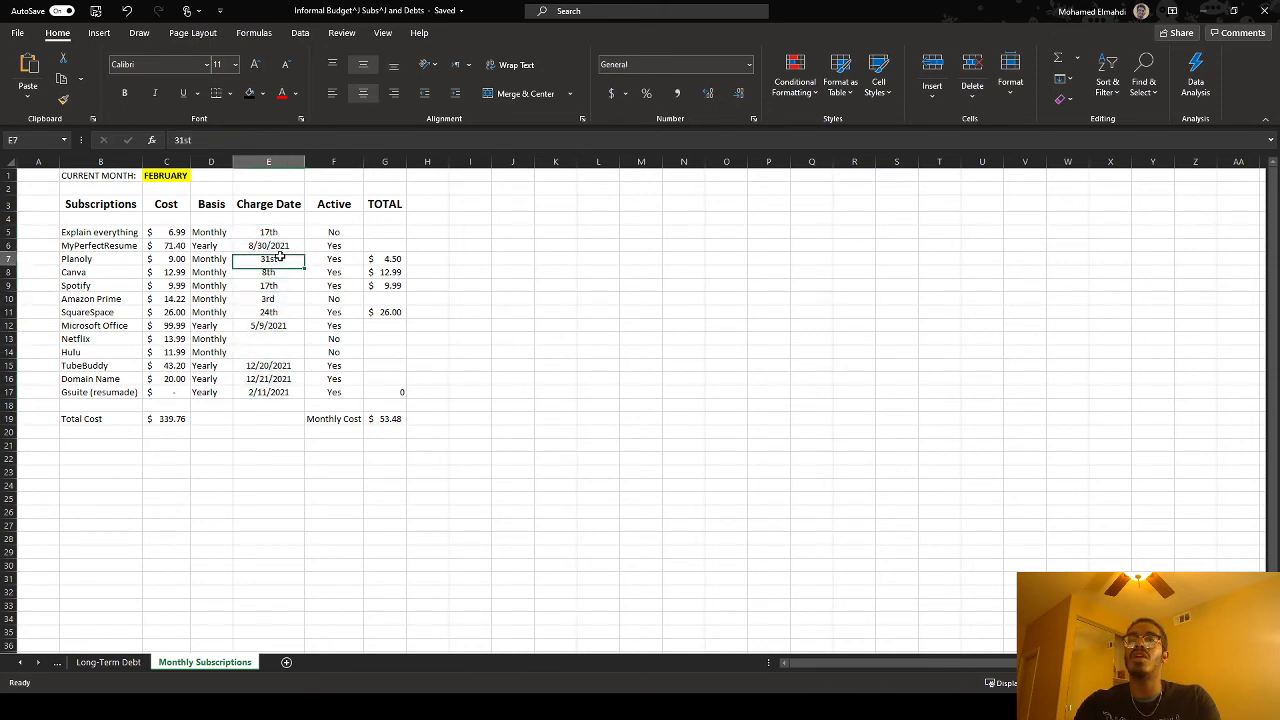